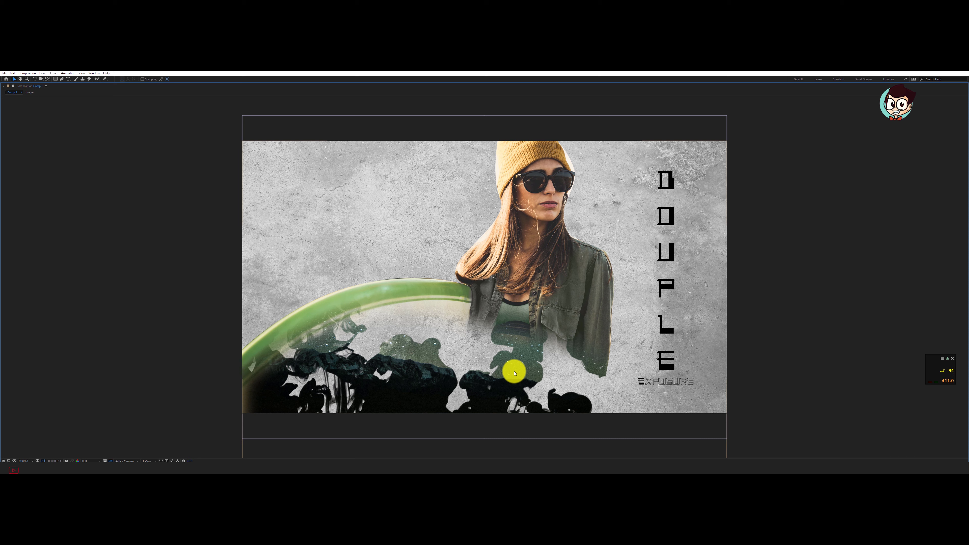
# Step: Preview the finished Double Exposure composition, then restore the full workspace around the viewer
pyautogui.press('space')
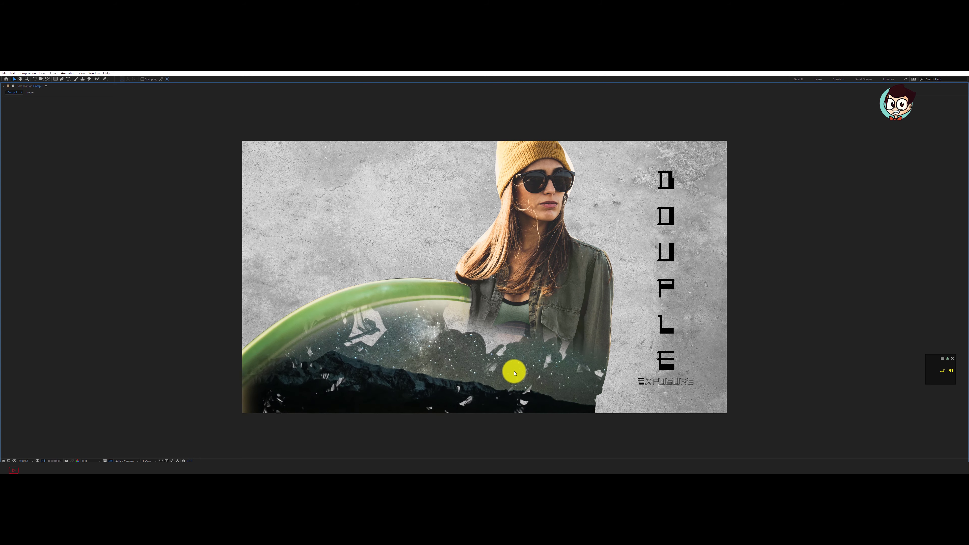
pyautogui.press('space')
pyautogui.press('`')
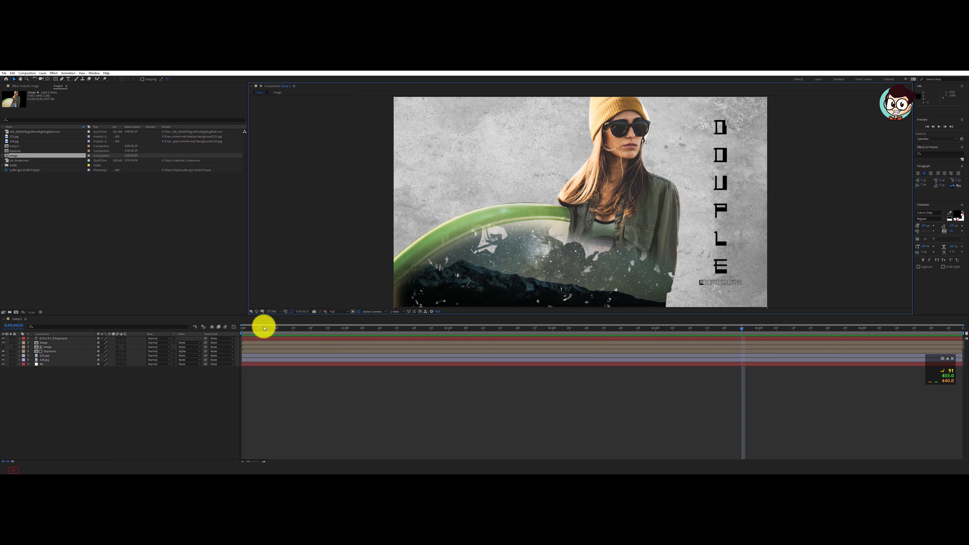
# Step: Rewind Comp 1 to its start and inspect the smoke clip, 221.jpg and surfer-girl-GC8K7F4.psd in the Project panel
pyautogui.moveTo(247, 328)
pyautogui.mouseDown()
pyautogui.moveTo(490, 327)
pyautogui.moveTo(255, 328)
pyautogui.mouseUp()
pyautogui.click(58, 213)
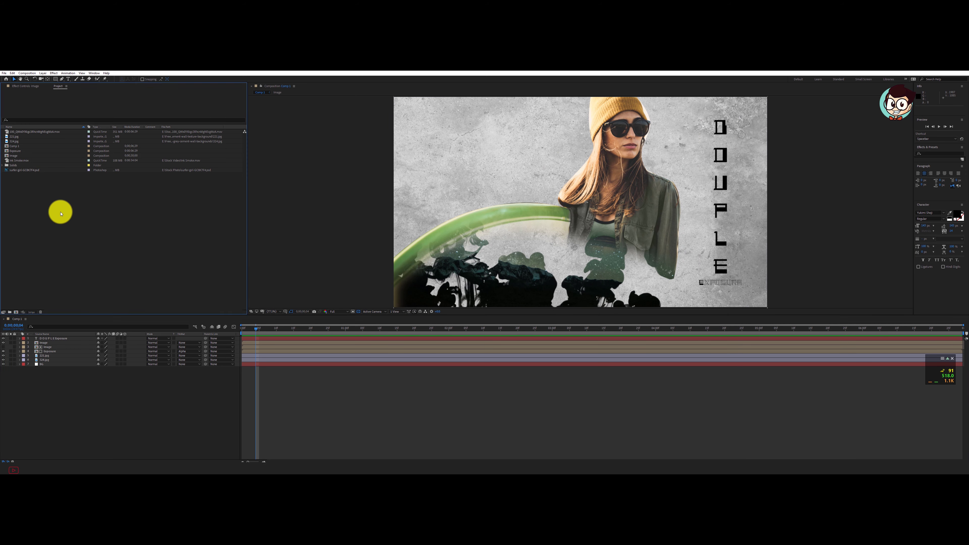
pyautogui.click(18, 133)
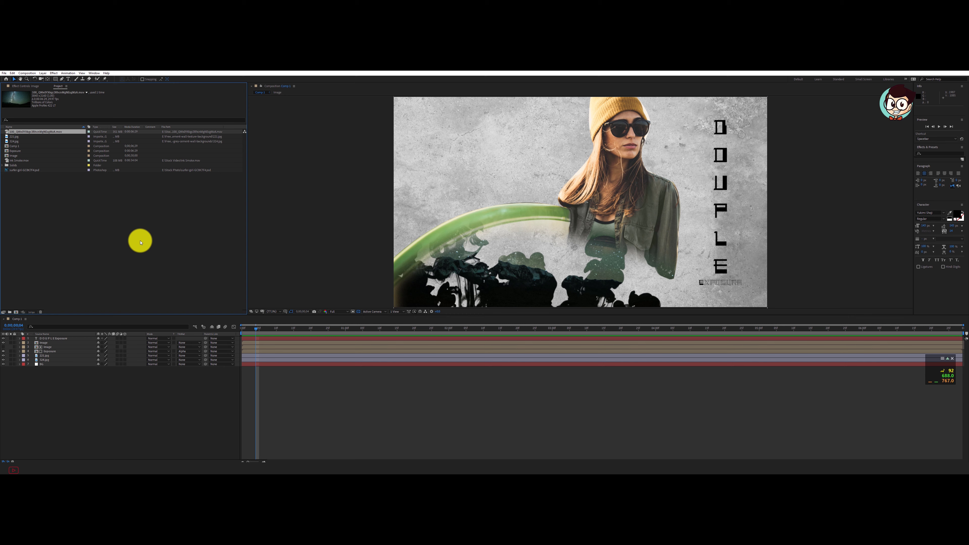
pyautogui.click(103, 219)
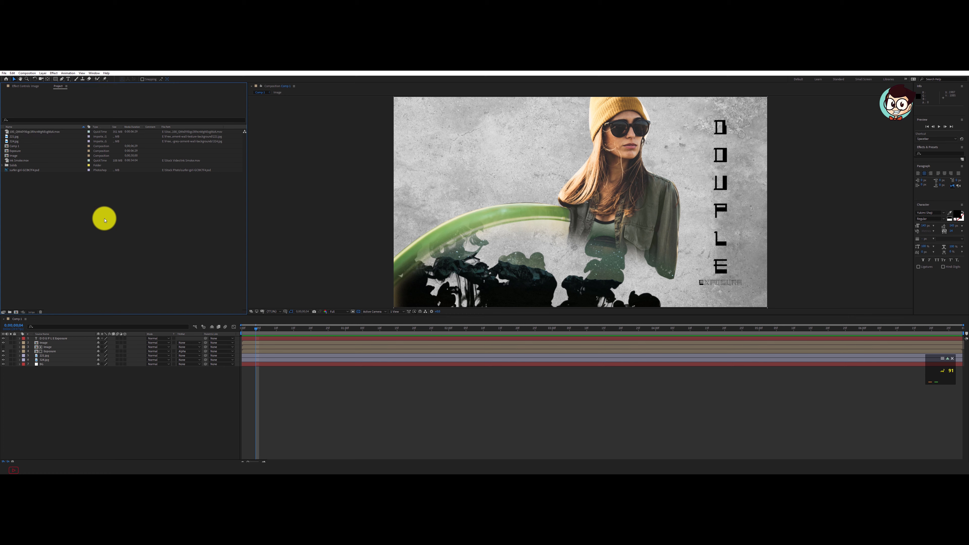
pyautogui.click(48, 132)
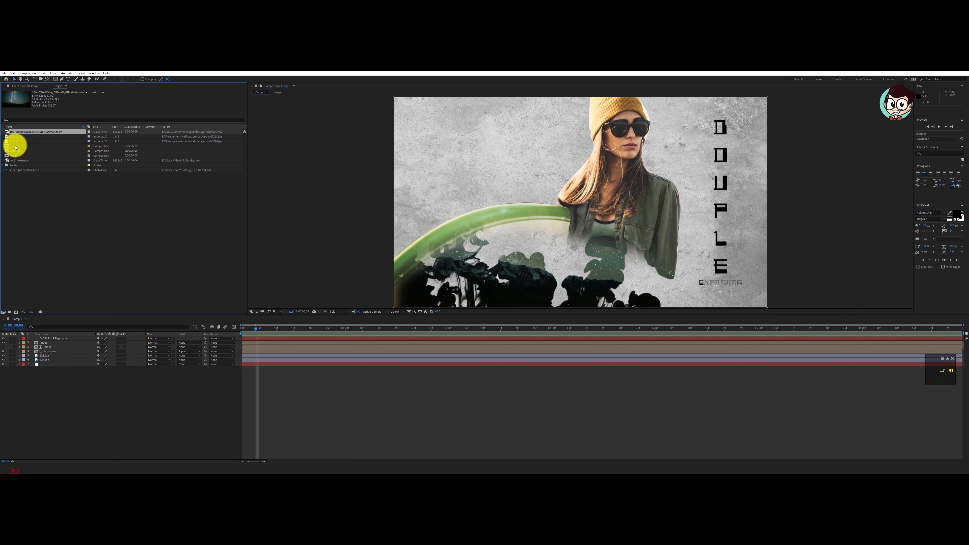
pyautogui.click(13, 138)
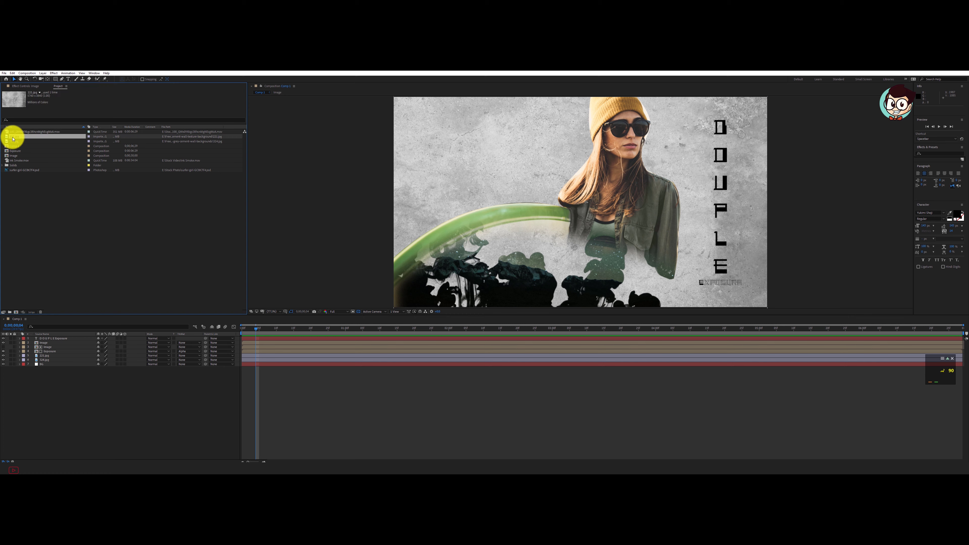
pyautogui.click(25, 171)
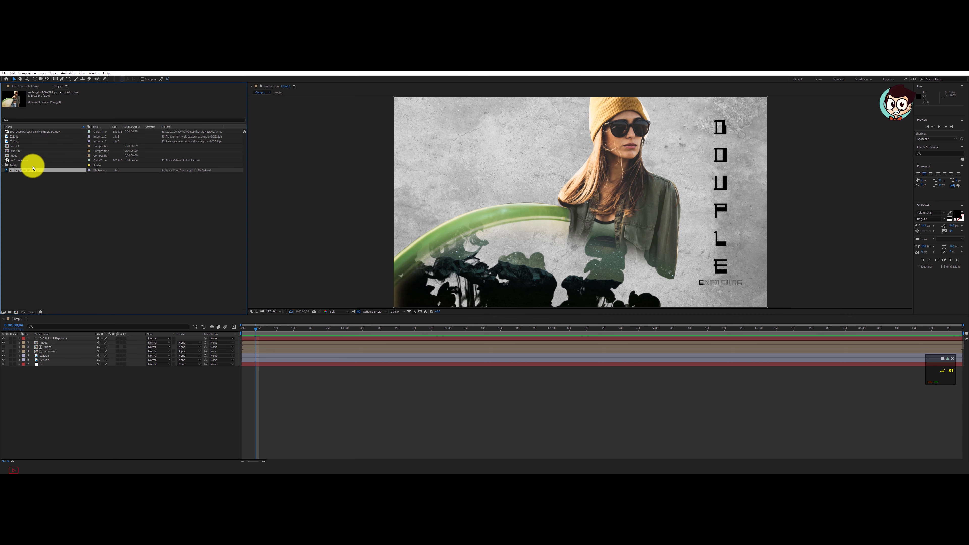
# Step: Open surfer-girl-GC8K7F4.psd in its own Footage viewer and fit the whole image in view
pyautogui.doubleClick(25, 171)
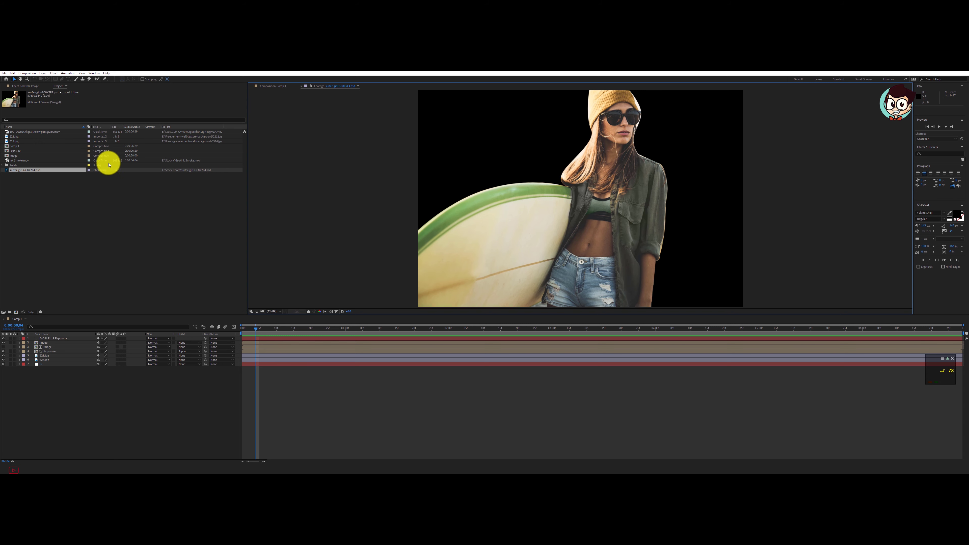
pyautogui.scroll(-2, 604, 219)
pyautogui.scroll(1, 649, 228)
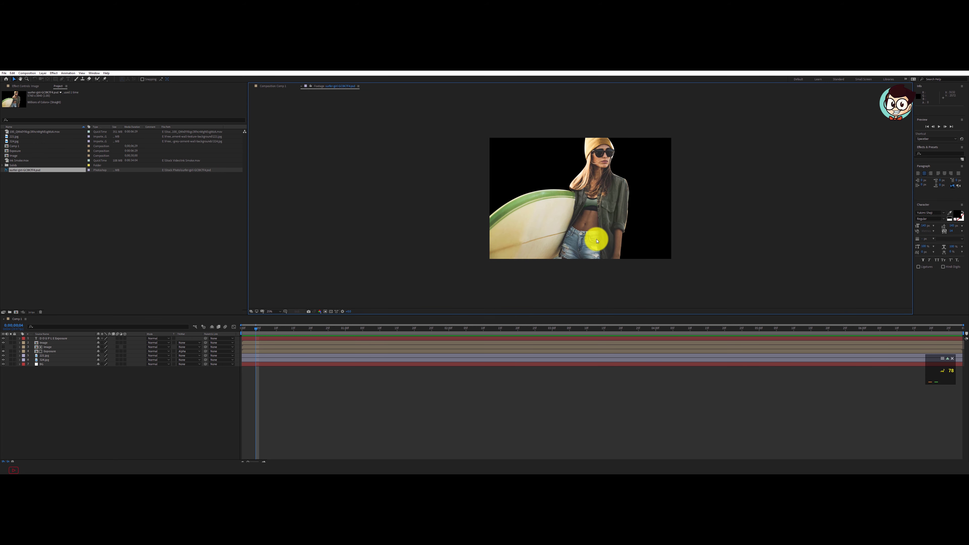
pyautogui.scroll(1, 597, 238)
pyautogui.scroll(-1, 590, 206)
pyautogui.scroll(-1, 588, 206)
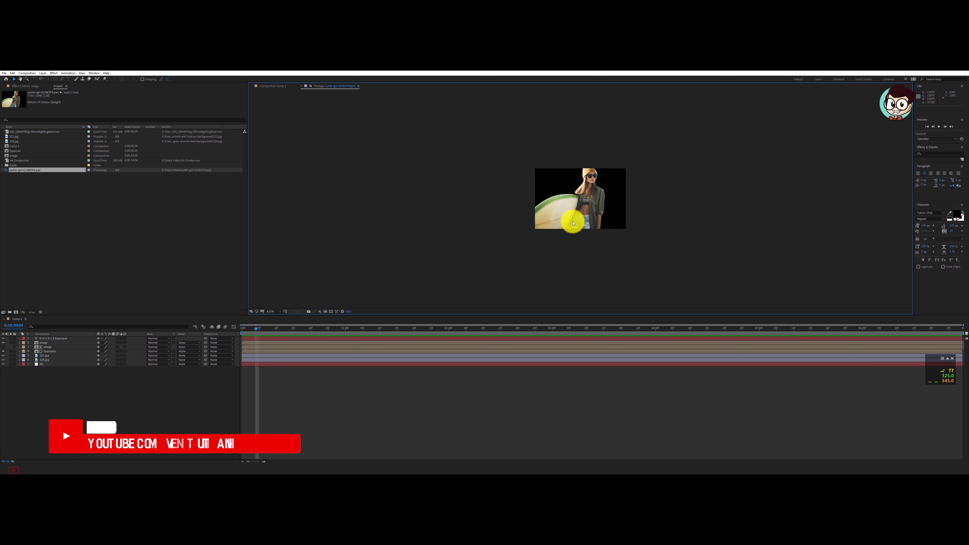
pyautogui.press('.')
pyautogui.press('.')
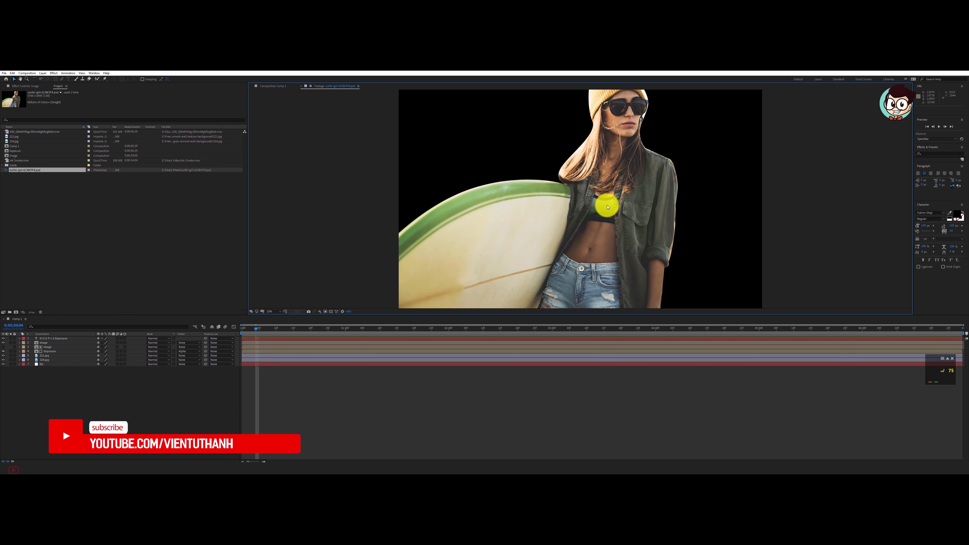
pyautogui.press(',')
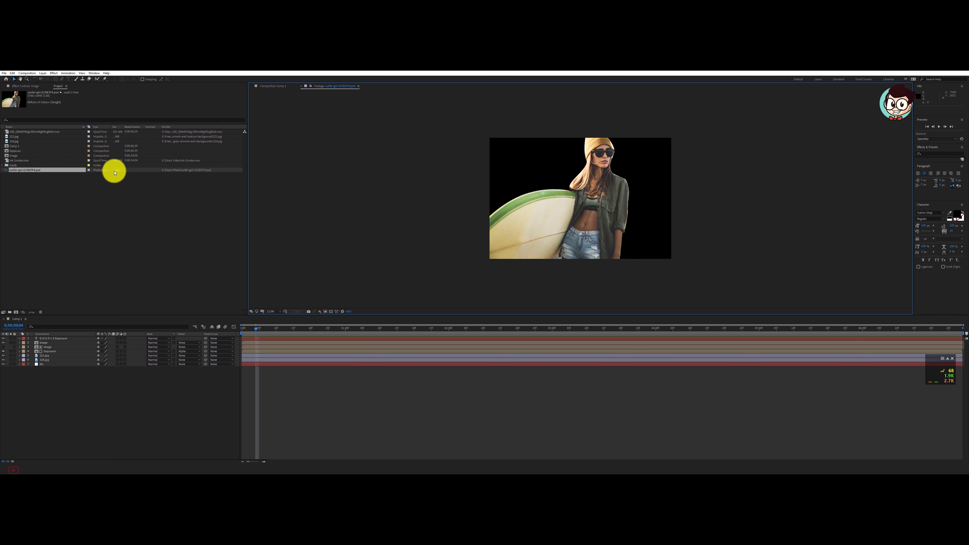
# Step: Create a 1920×1080, 29.97 fps composition named 'Main' with a 0;00;19;00 duration
pyautogui.rightClick(61, 211)
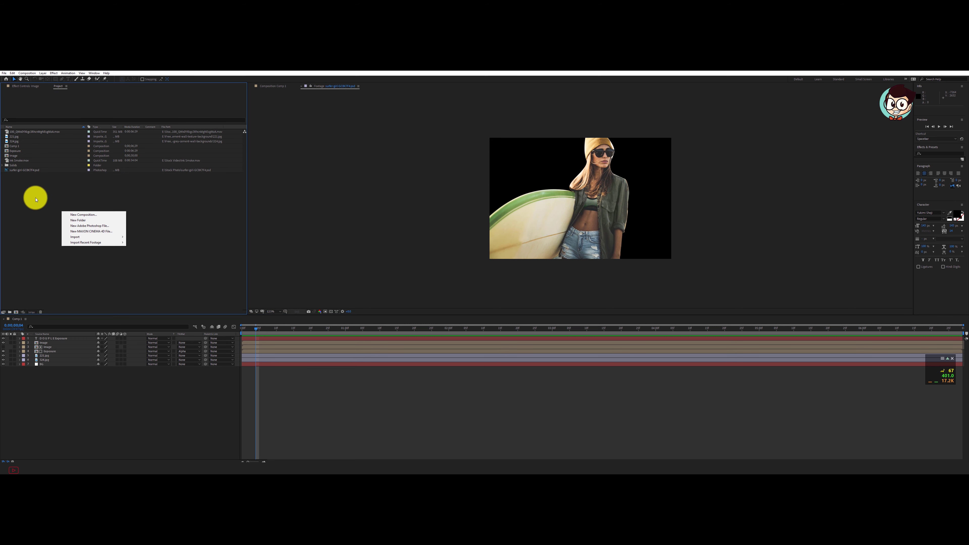
pyautogui.click(38, 212)
pyautogui.rightClick(105, 206)
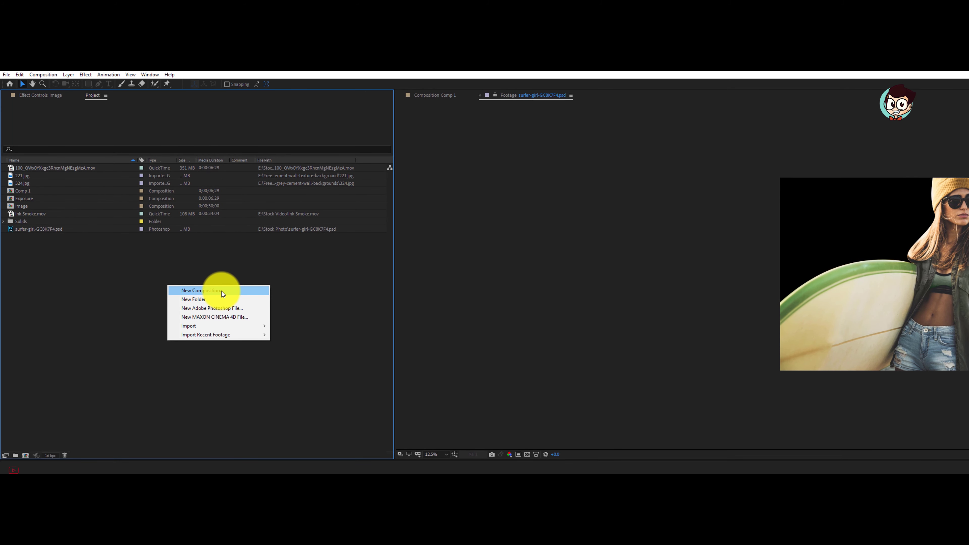
pyautogui.click(221, 291)
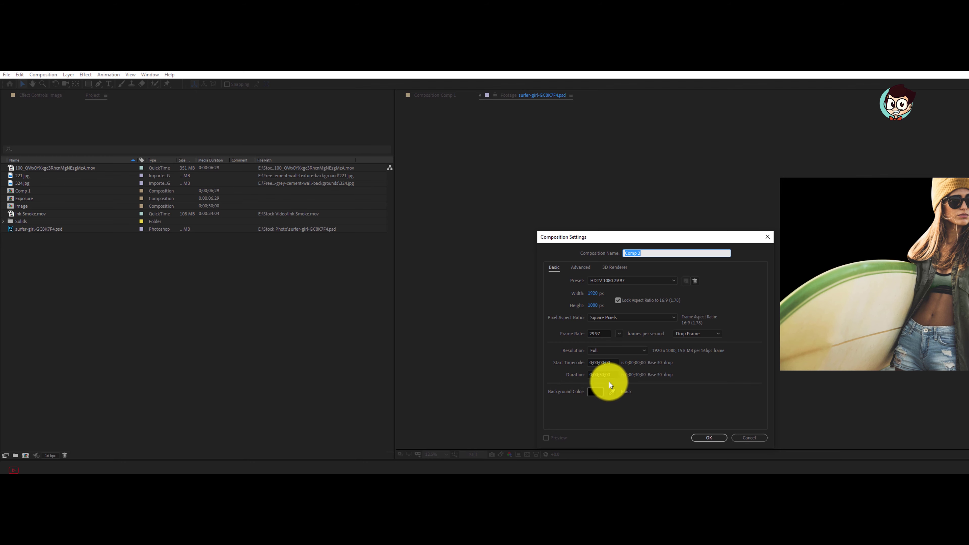
pyautogui.click(604, 375)
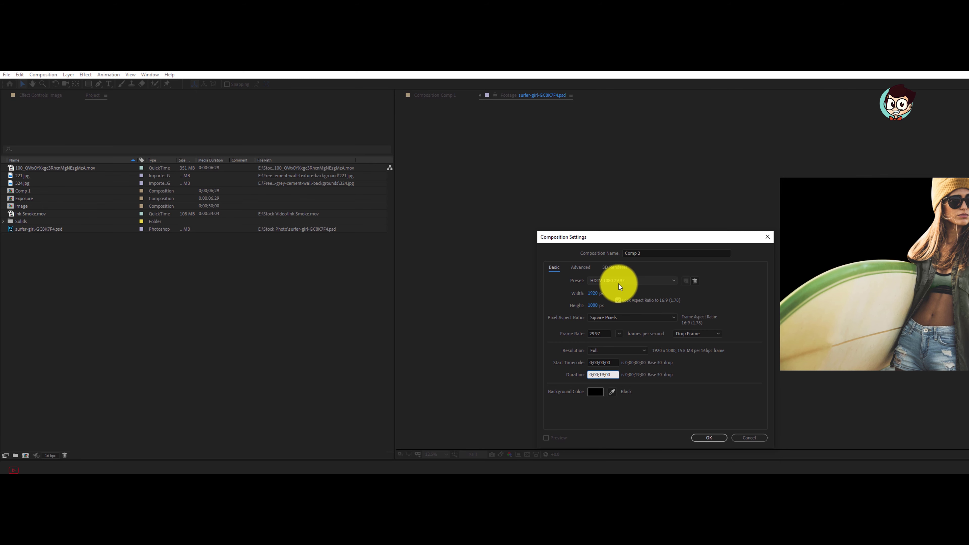
pyautogui.doubleClick(641, 252)
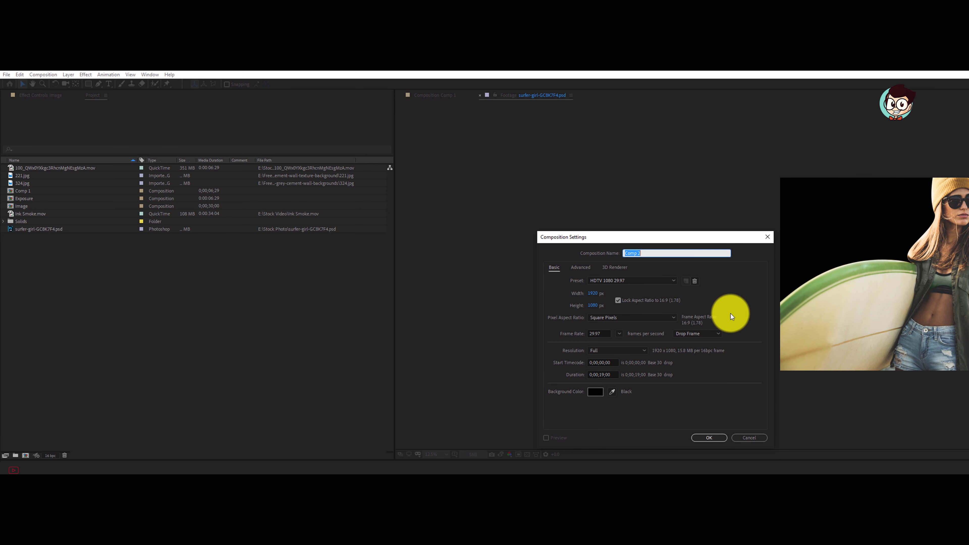
pyautogui.write('D')
pyautogui.press('BackSpace')
pyautogui.write('Main')
pyautogui.press('Return')
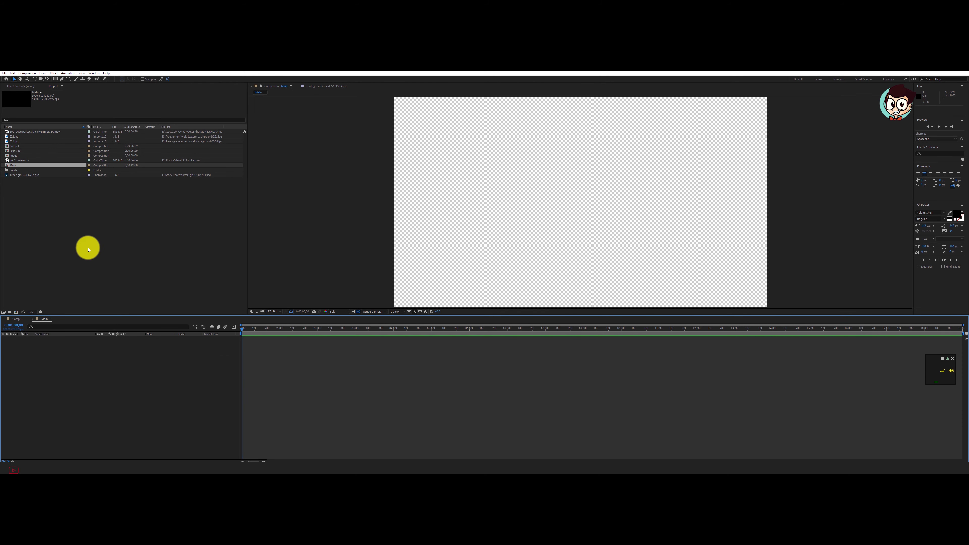
# Step: Add the 221.jpg concrete texture to the Main composition as its first layer
pyautogui.click(13, 136)
pyautogui.click(16, 140)
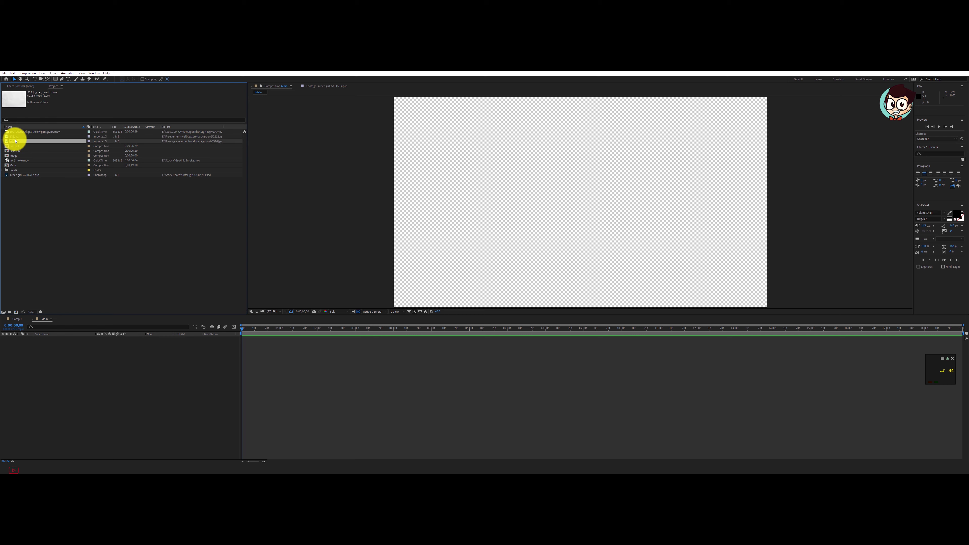
pyautogui.click(16, 136)
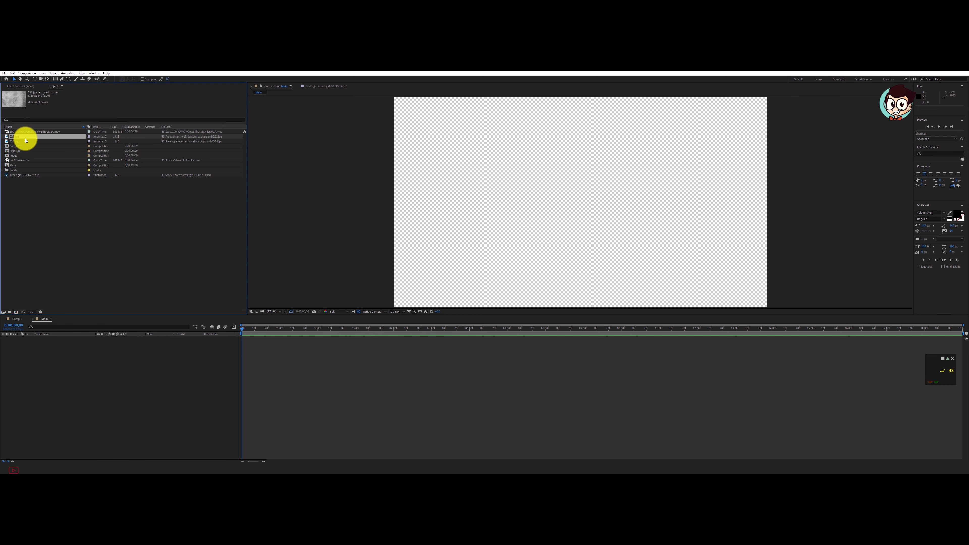
pyautogui.moveTo(24, 138); pyautogui.dragTo(106, 366)
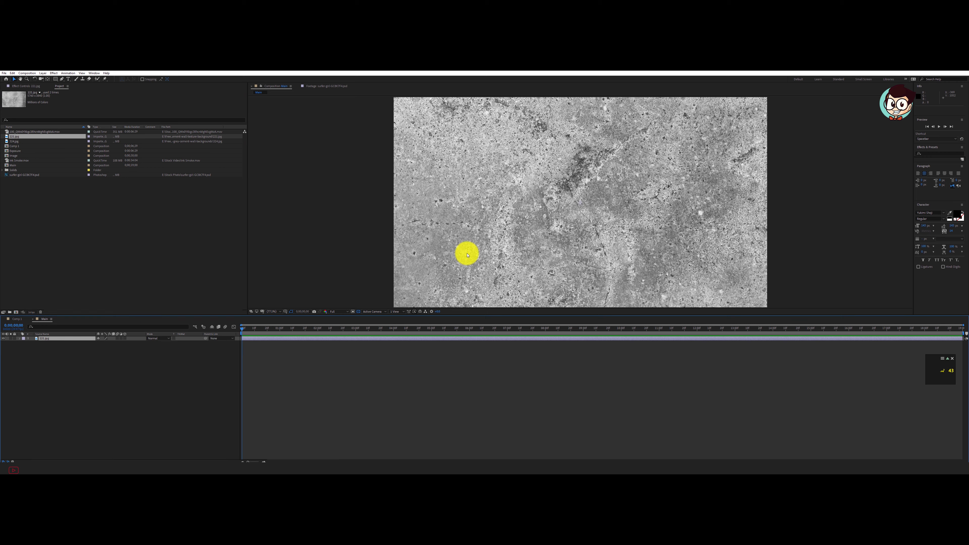
# Step: Toggle the Main viewer zoom between 100% and 50%, then select and deselect the 221.jpg layer
pyautogui.press(',')
pyautogui.press(',')
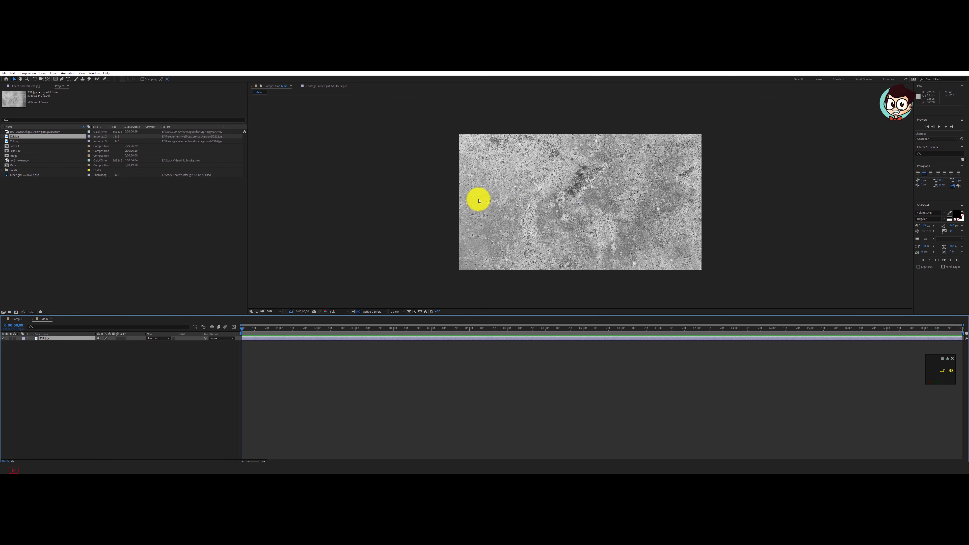
pyautogui.press('.')
pyautogui.press('.')
pyautogui.press(',')
pyautogui.press(',')
pyautogui.press('.')
pyautogui.press('.')
pyautogui.press(',')
pyautogui.press(',')
pyautogui.click(55, 364)
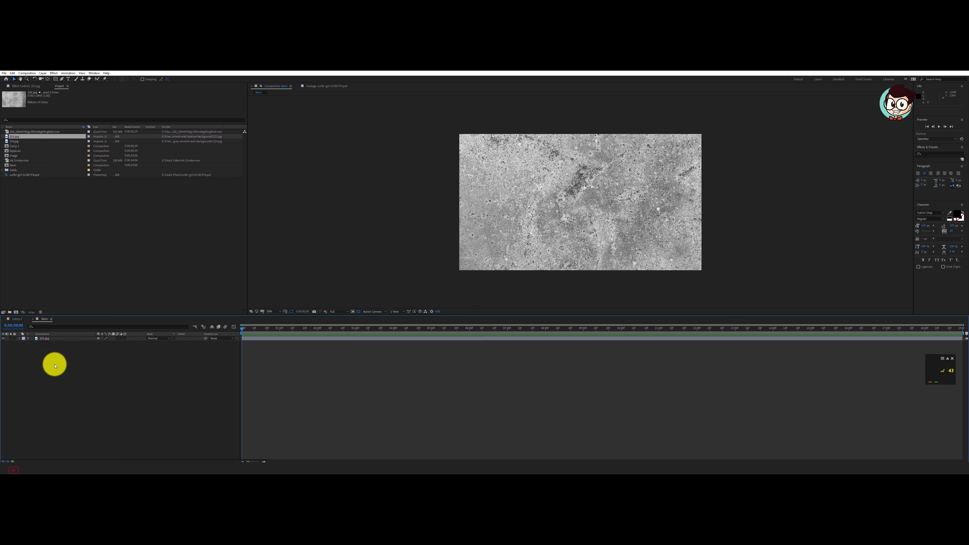
pyautogui.click(49, 339)
pyautogui.click(16, 352)
pyautogui.rightClick(55, 374)
pyautogui.click(48, 354)
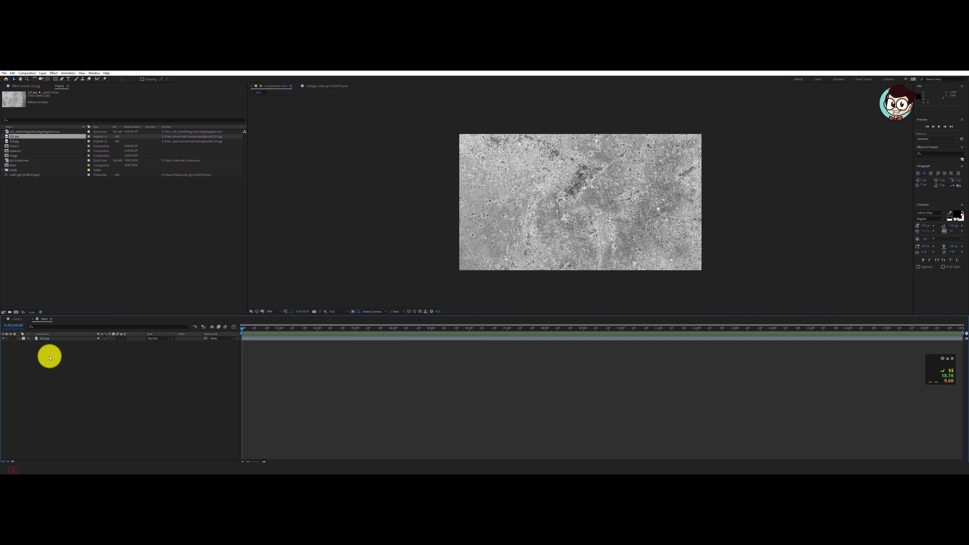
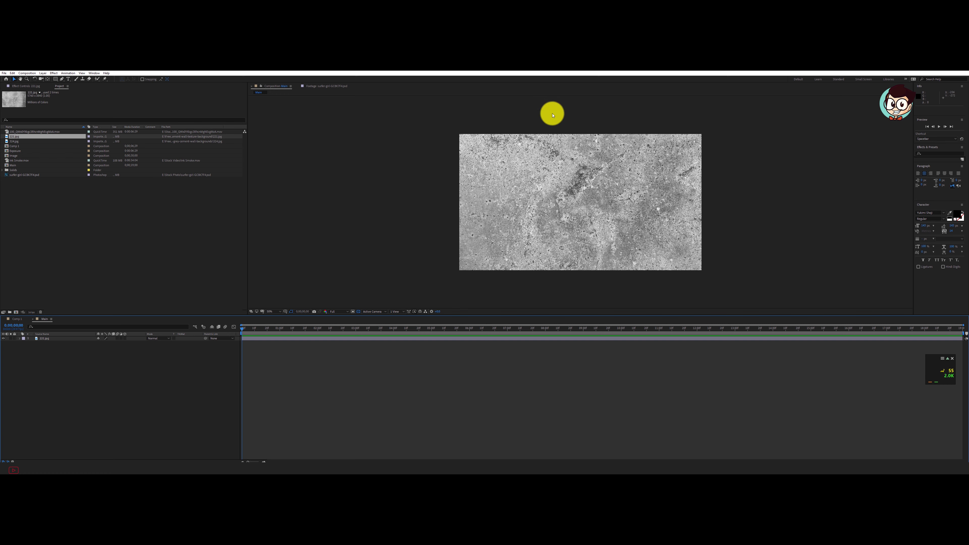
# Step: Add a white 1920x1080 solid to Main and move the 221.jpg texture above it
pyautogui.rightClick(72, 380)
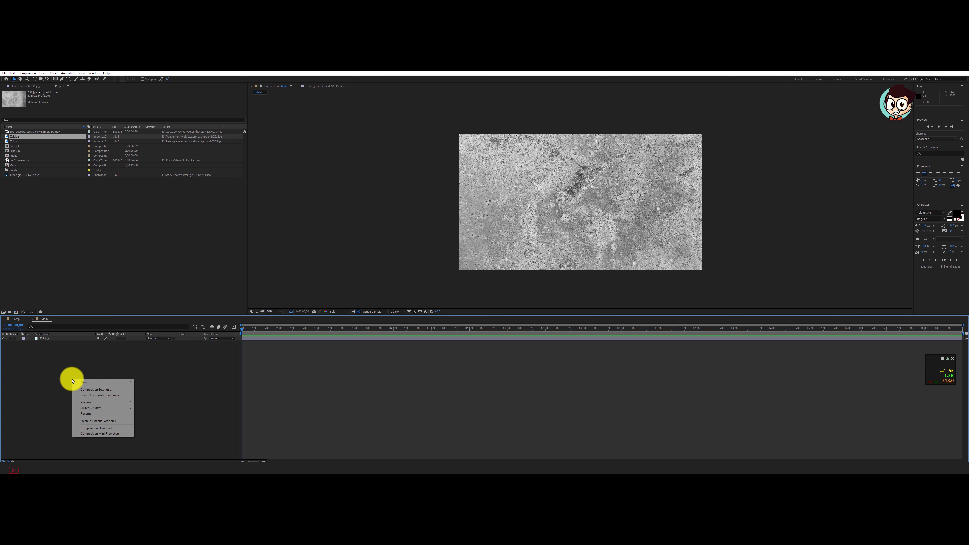
pyautogui.moveTo(74, 383)
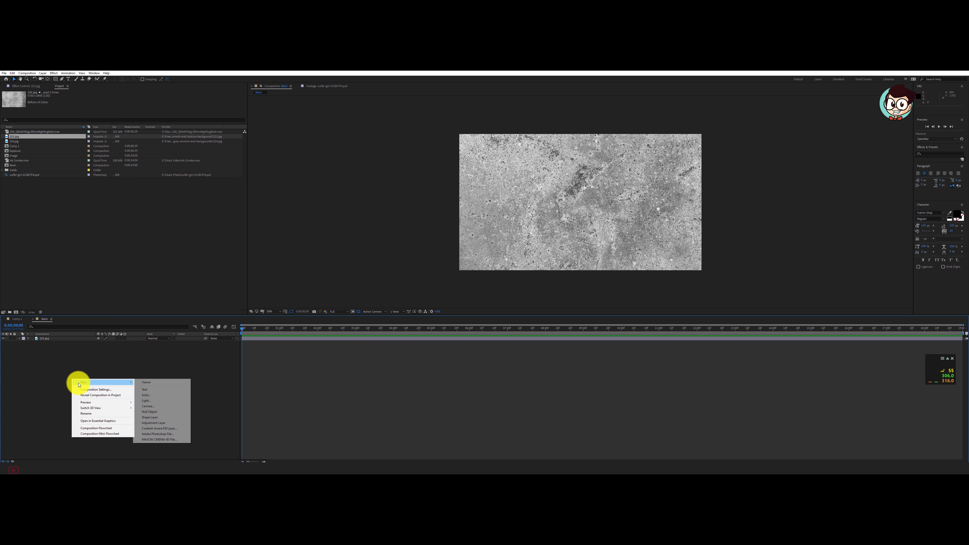
pyautogui.click(147, 395)
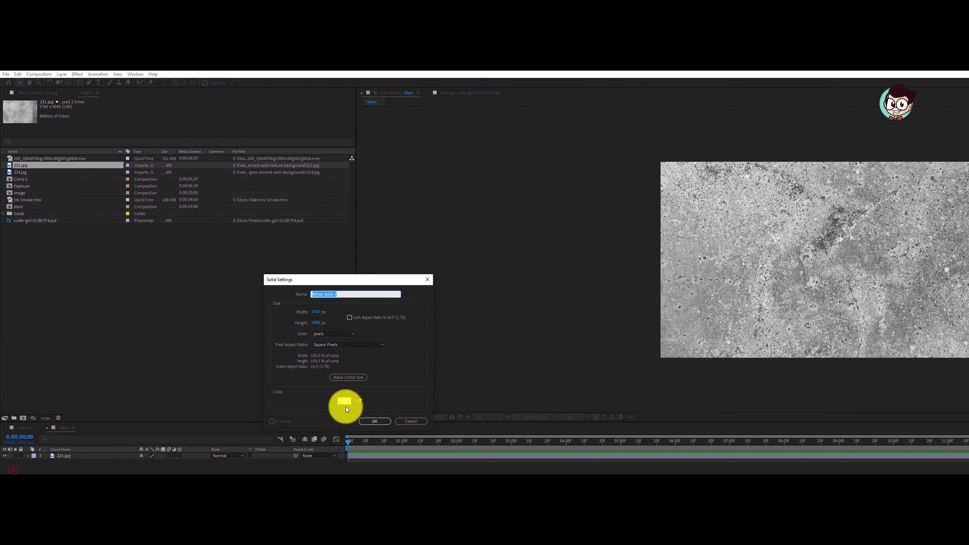
pyautogui.click(356, 406)
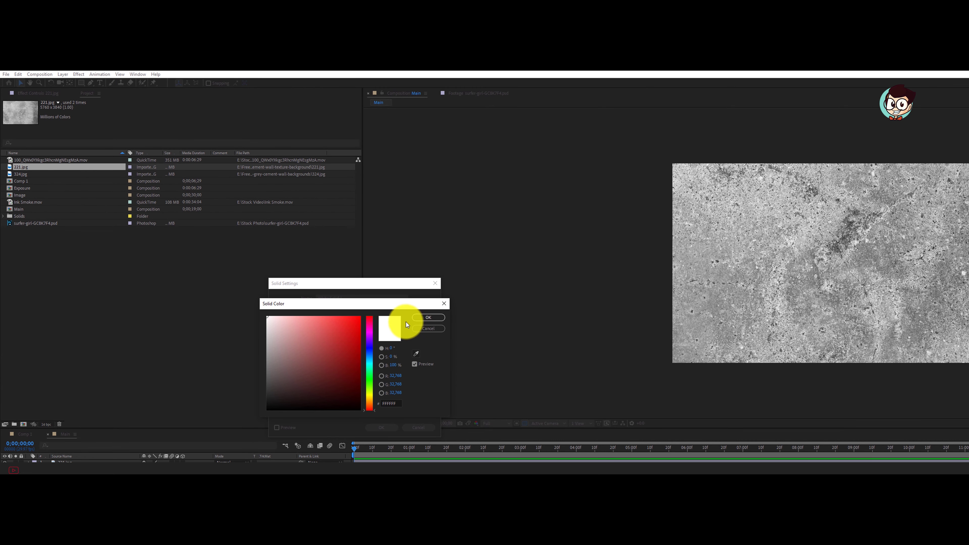
pyautogui.click(430, 318)
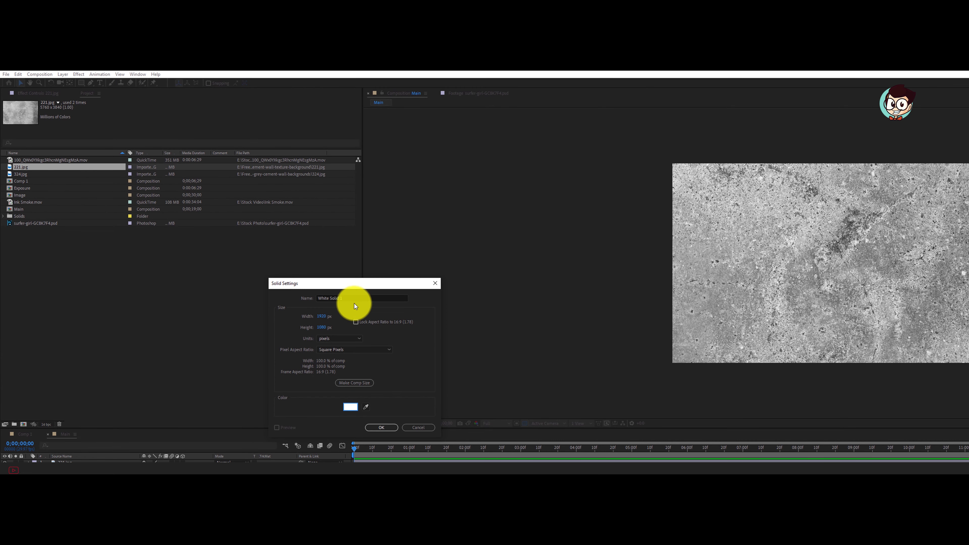
pyautogui.click(378, 427)
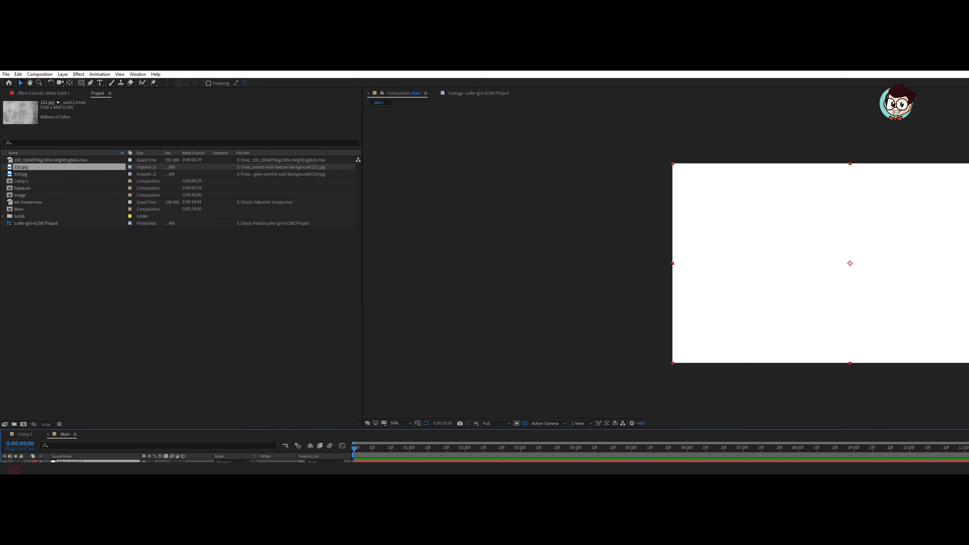
pyautogui.moveTo(21, 167); pyautogui.dragTo(68, 460)
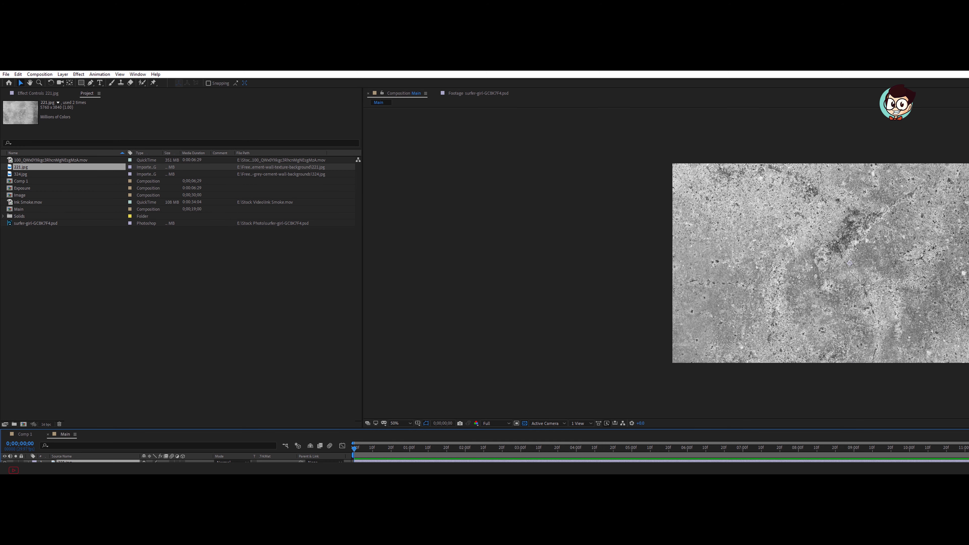
# Step: Lower the 221.jpg layer's Opacity so the concrete texture fades over the white solid
pyautogui.click(152, 460)
pyautogui.press('t')
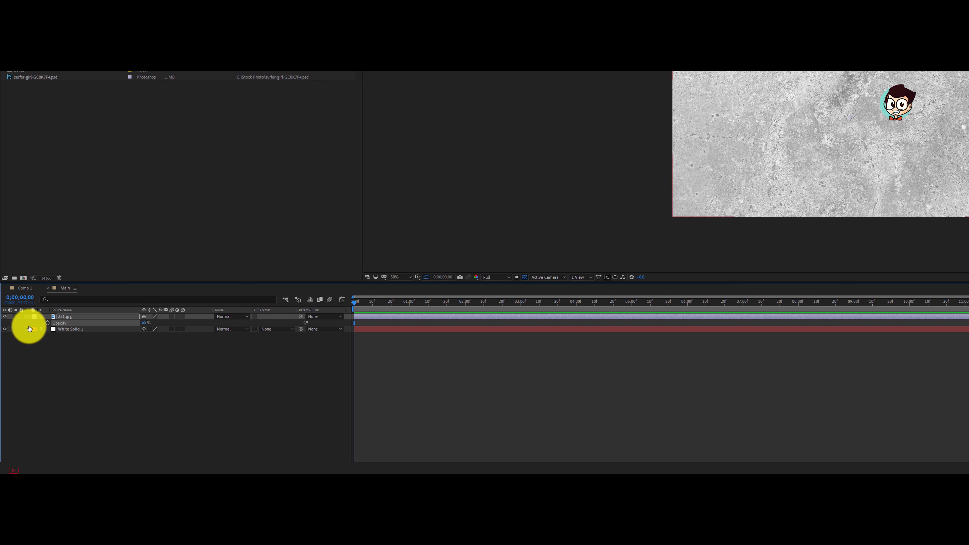
pyautogui.click(28, 316)
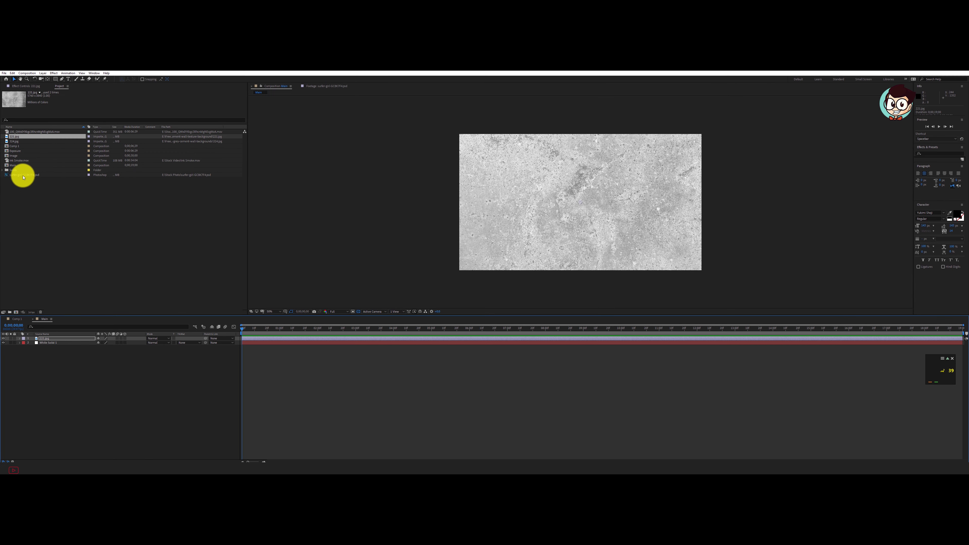
# Step: Add the surfer-girl image as the top layer and apply Fit to Comp
pyautogui.click(42, 175)
pyautogui.moveTo(45, 175); pyautogui.dragTo(64, 338)
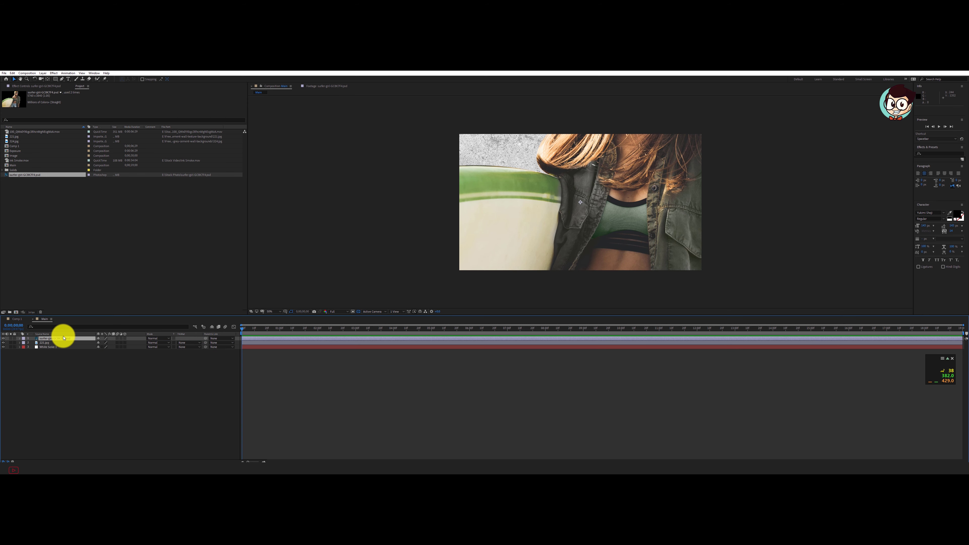
pyautogui.press(',')
pyautogui.press('.')
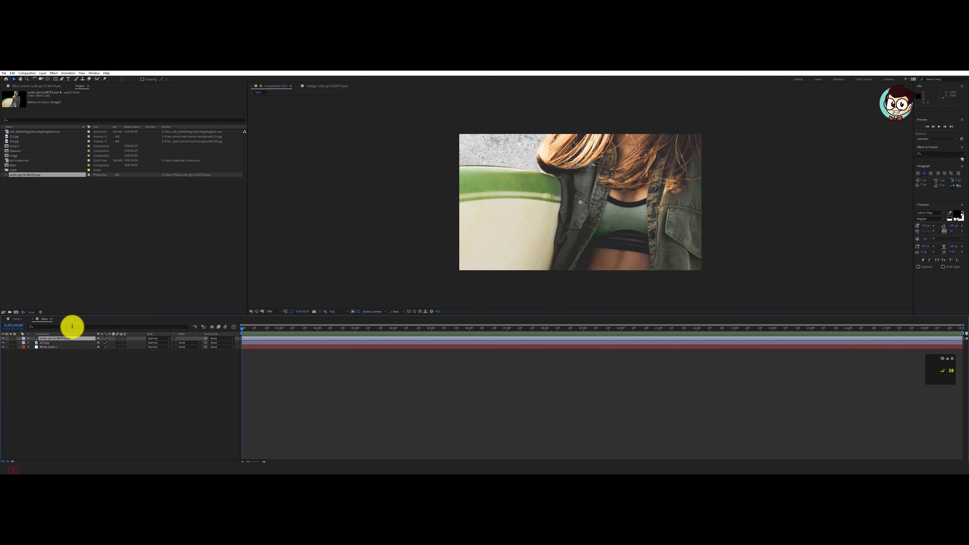
pyautogui.rightClick(53, 342)
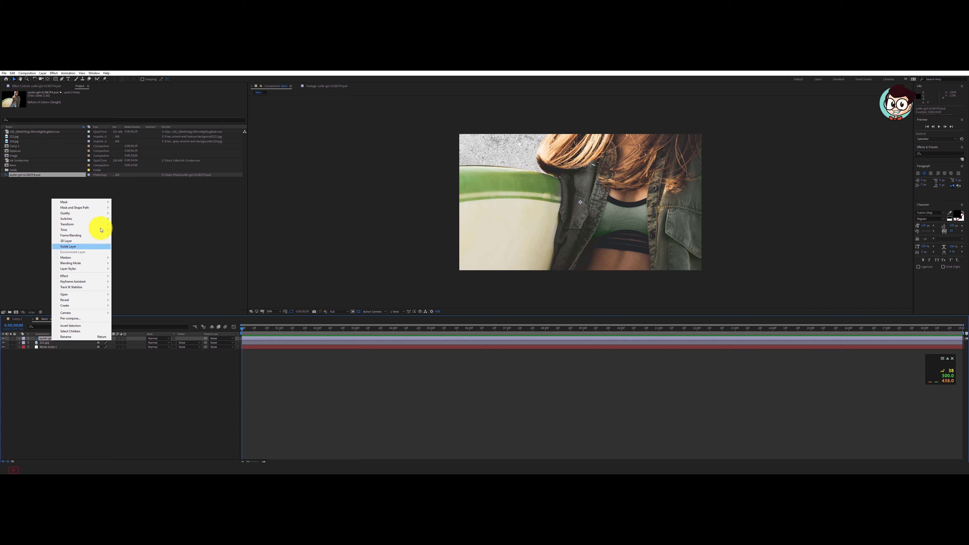
pyautogui.moveTo(95, 224)
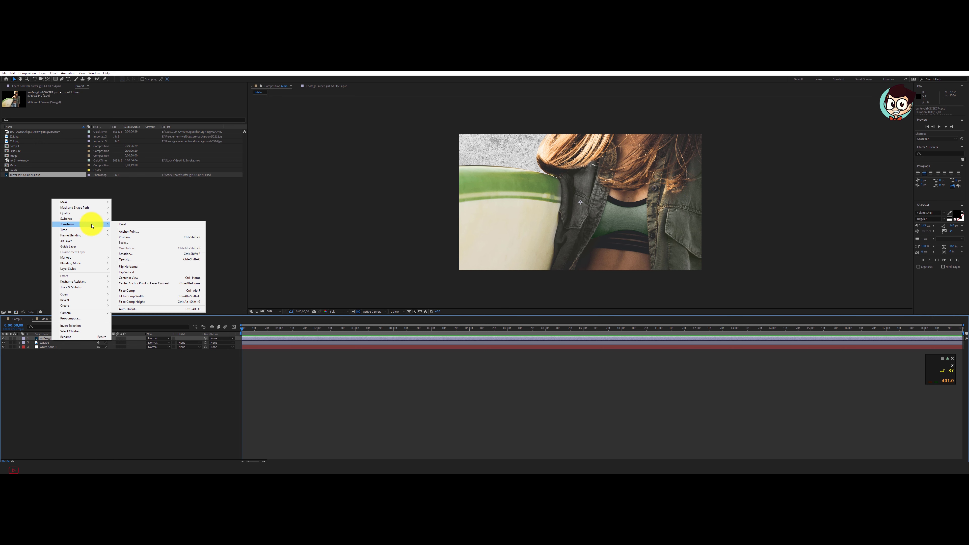
pyautogui.click(158, 291)
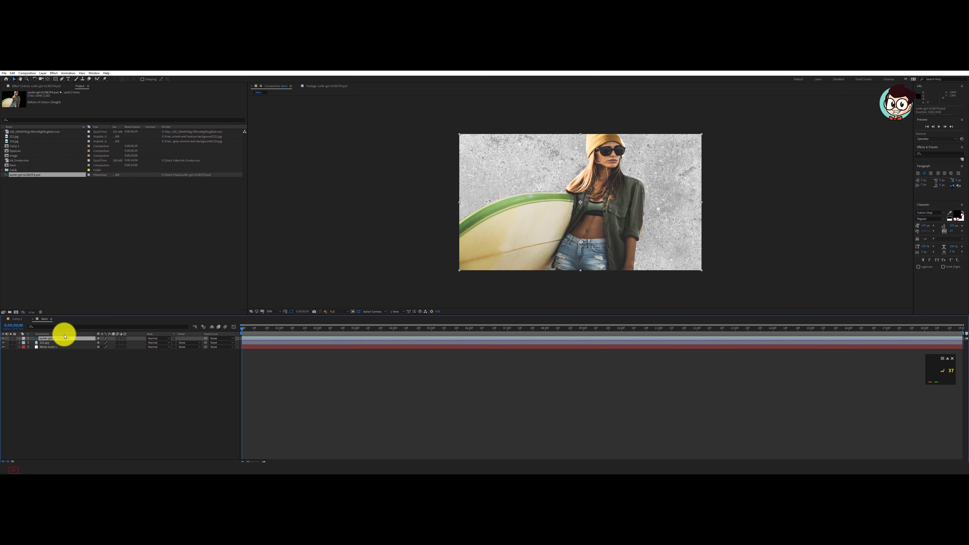
# Step: Fit the surfer image to the composition width and nudge it slightly lower
pyautogui.rightClick(48, 339)
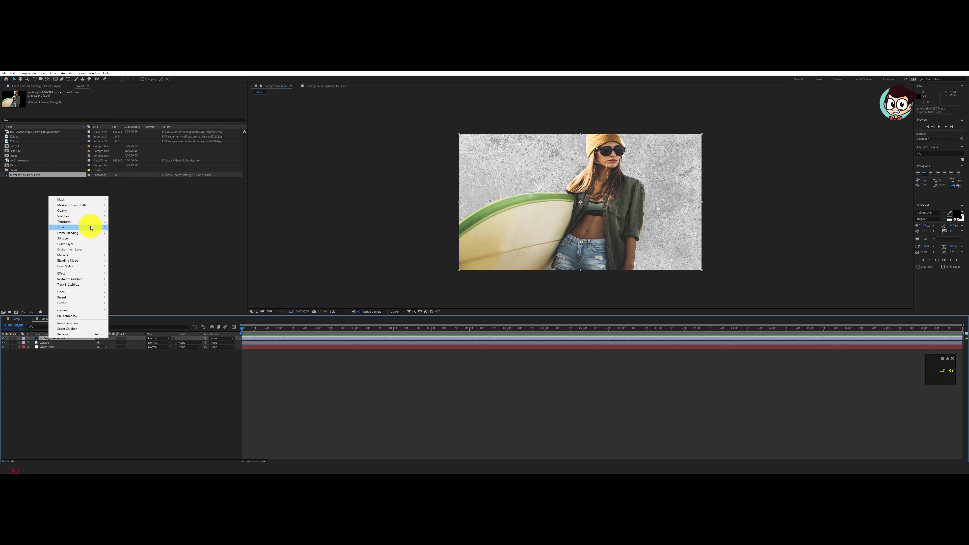
pyautogui.moveTo(92, 228)
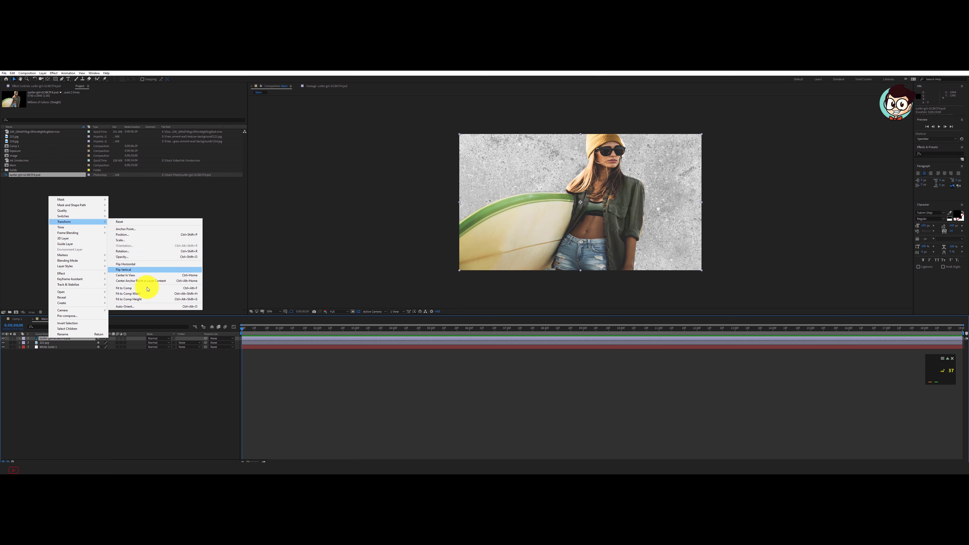
pyautogui.click(140, 294)
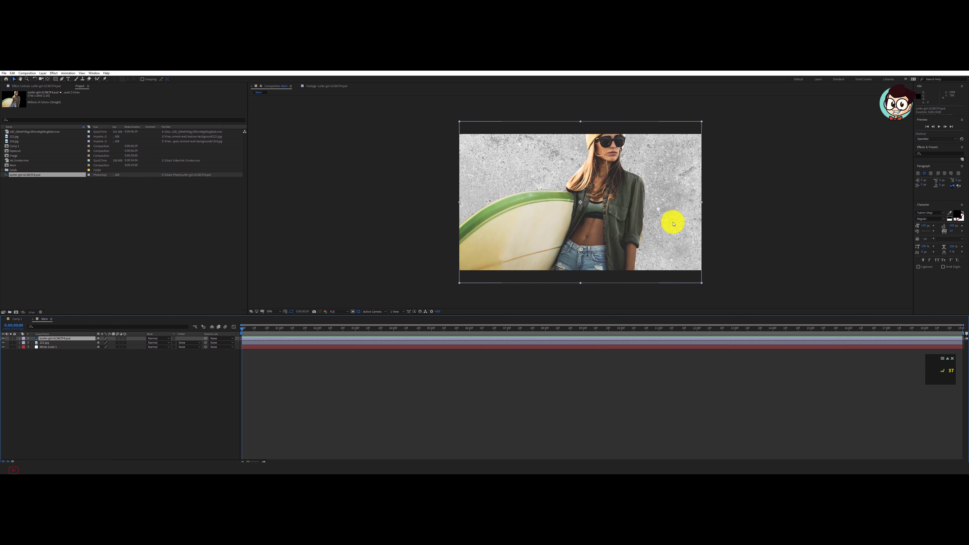
pyautogui.moveTo(620, 211); pyautogui.dragTo(623, 221)
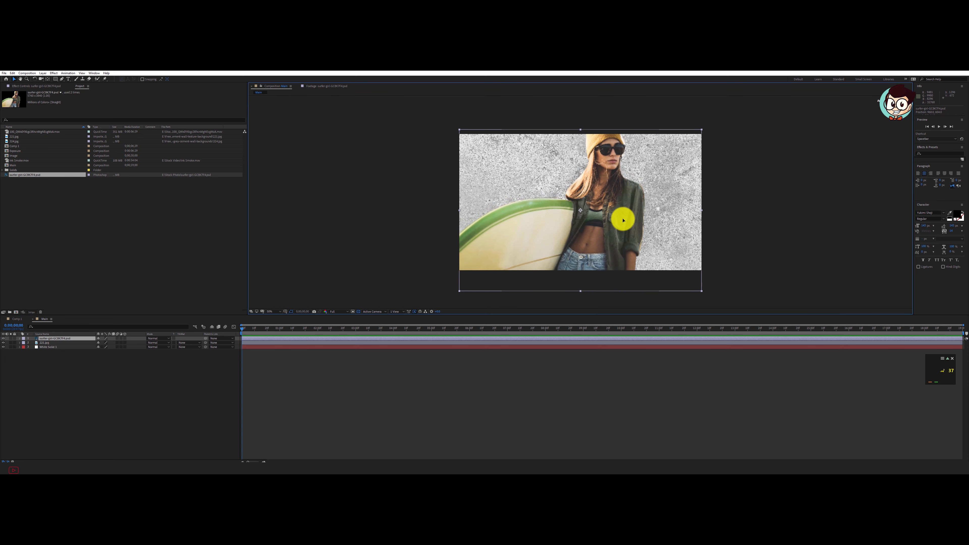
pyautogui.hotkey('ctrl', 'Down')
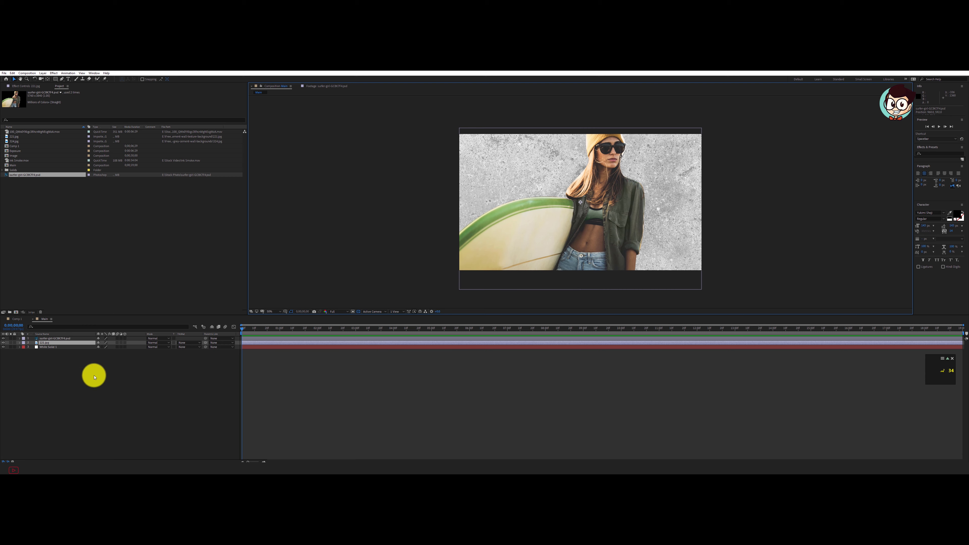
# Step: Pre-compose the surfer-girl layer into a pre-comp named 'Image', then deselect it
pyautogui.rightClick(63, 338)
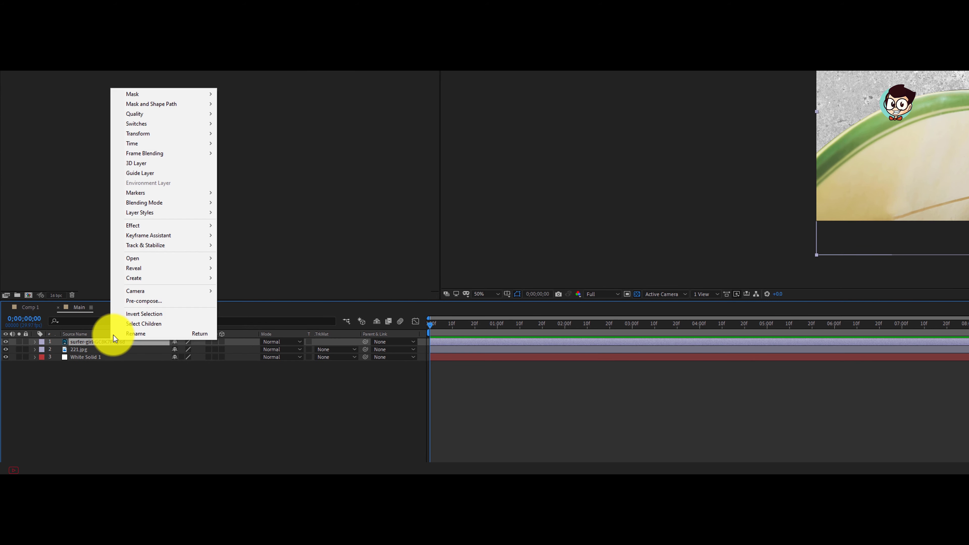
pyautogui.click(169, 300)
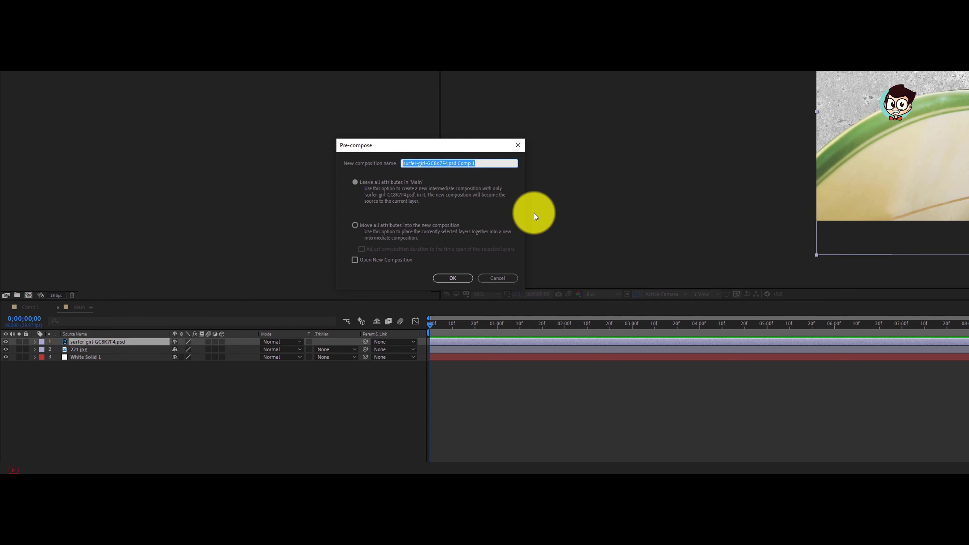
pyautogui.write('Image')
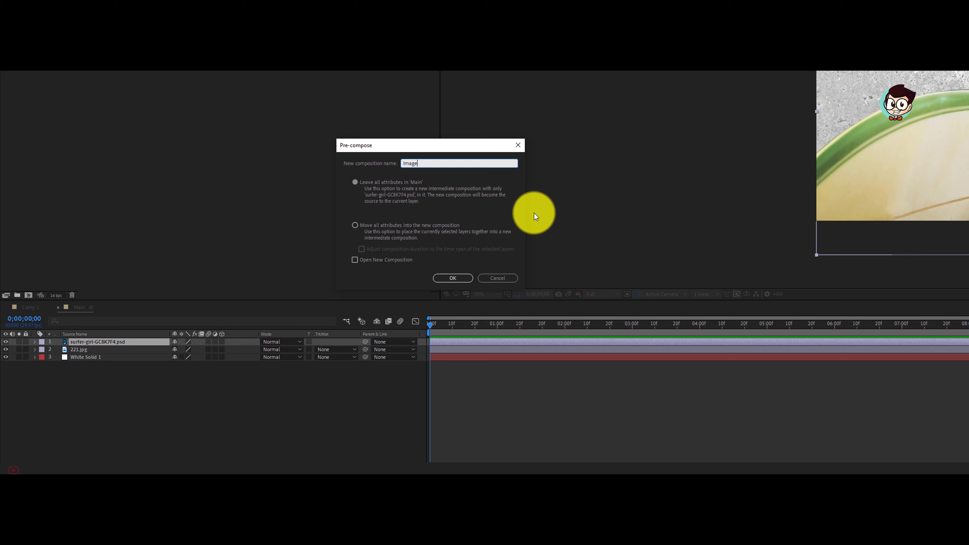
pyautogui.press('Return')
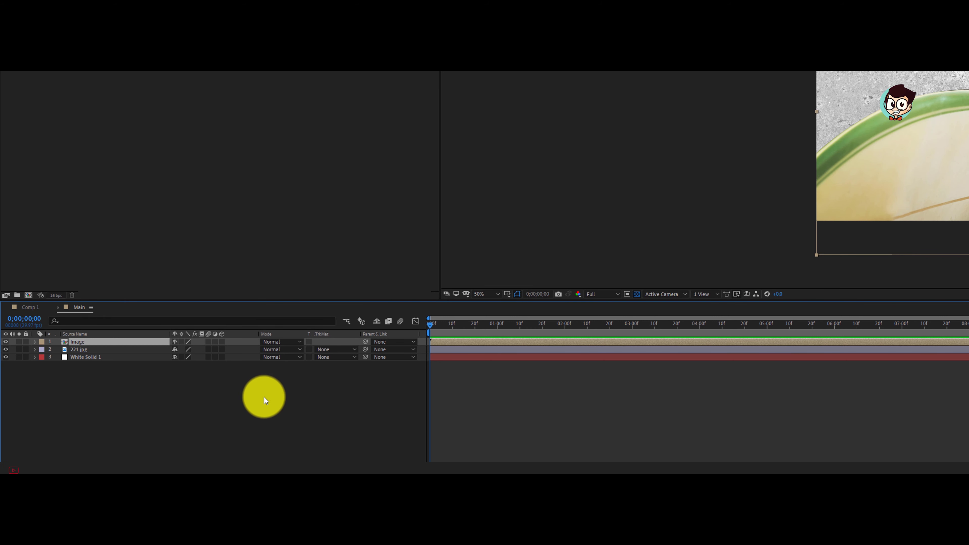
pyautogui.click(129, 408)
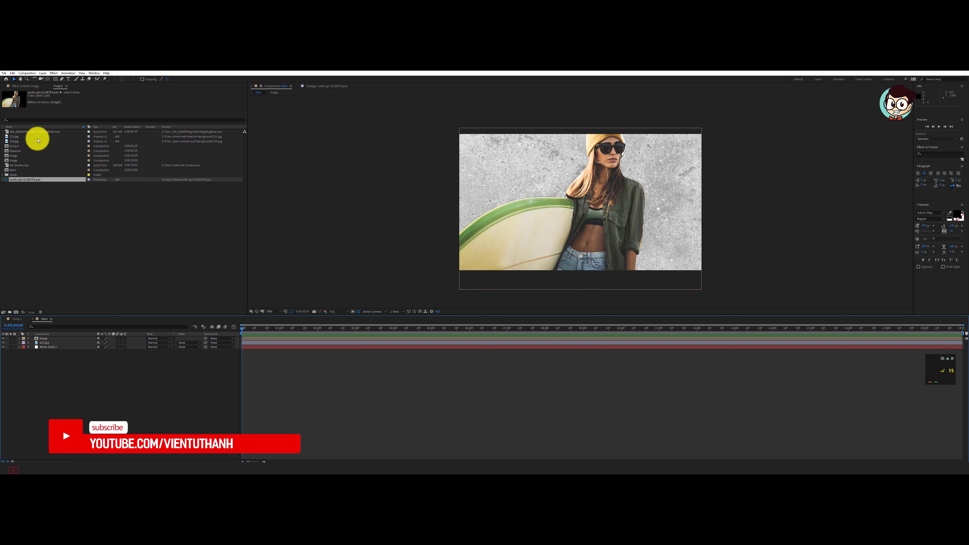
# Step: Add the Milky Way clip to Main above the Image layer
pyautogui.click(21, 131)
pyautogui.moveTo(41, 132); pyautogui.dragTo(51, 339)
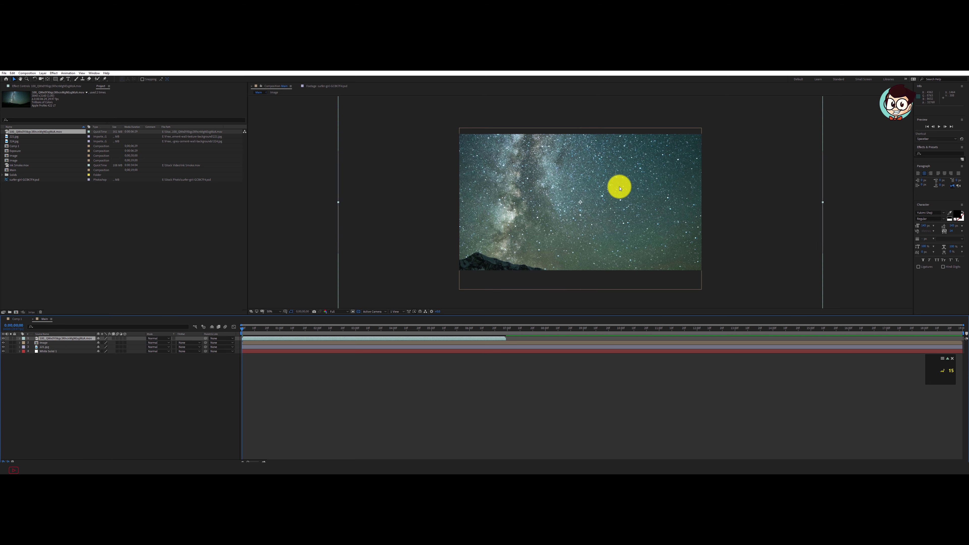
pyautogui.press(',')
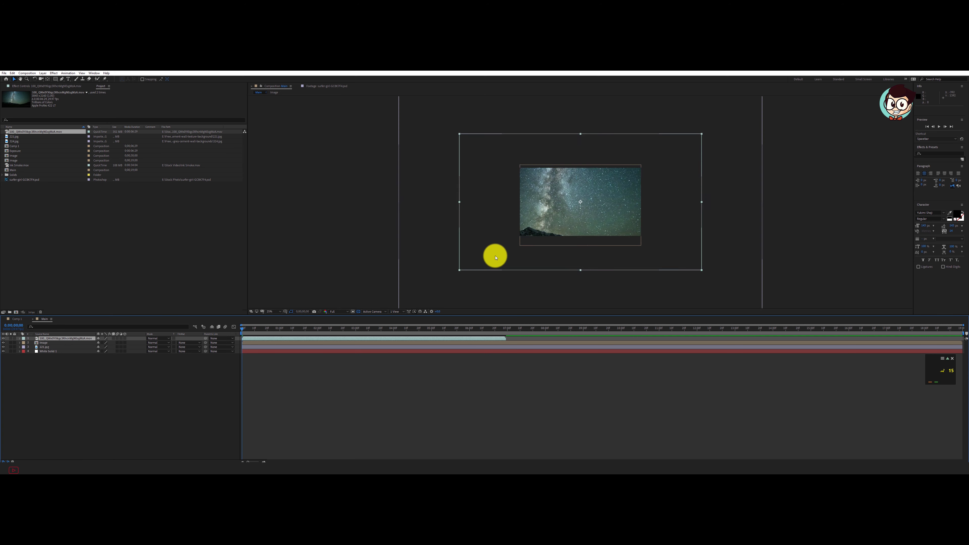
pyautogui.press('.')
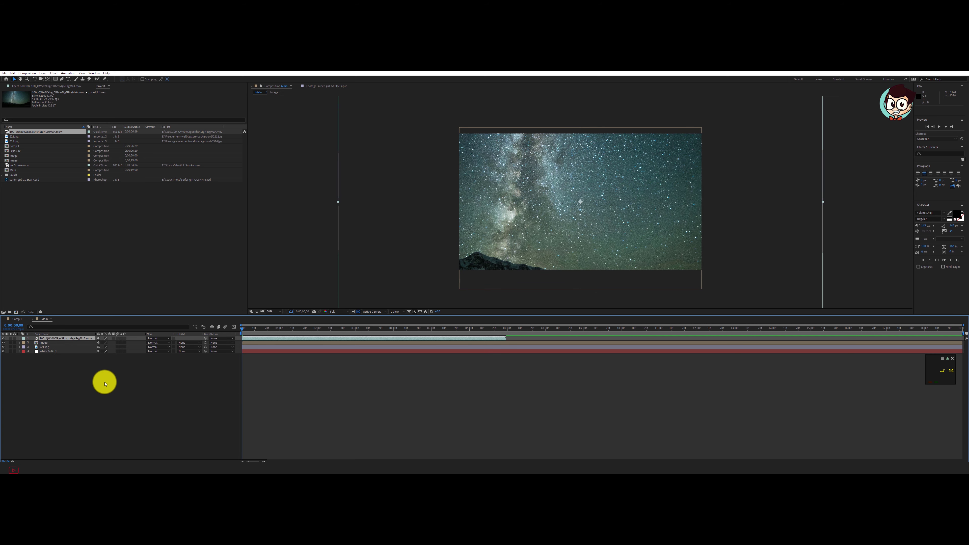
# Step: Pre-compose the Milky Way clip as 'Exposure Main' and open that pre-comp
pyautogui.rightClick(67, 340)
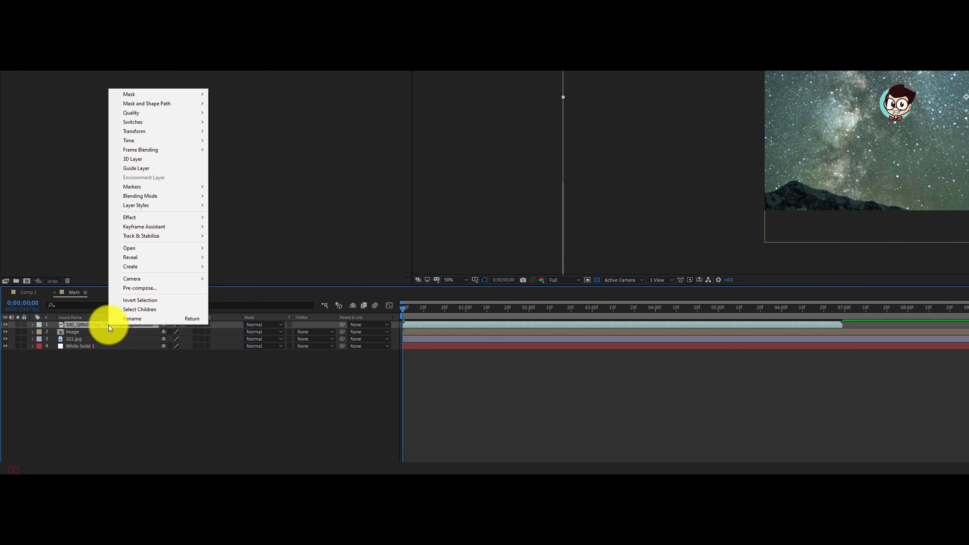
pyautogui.click(151, 288)
pyautogui.write('Exposure Main')
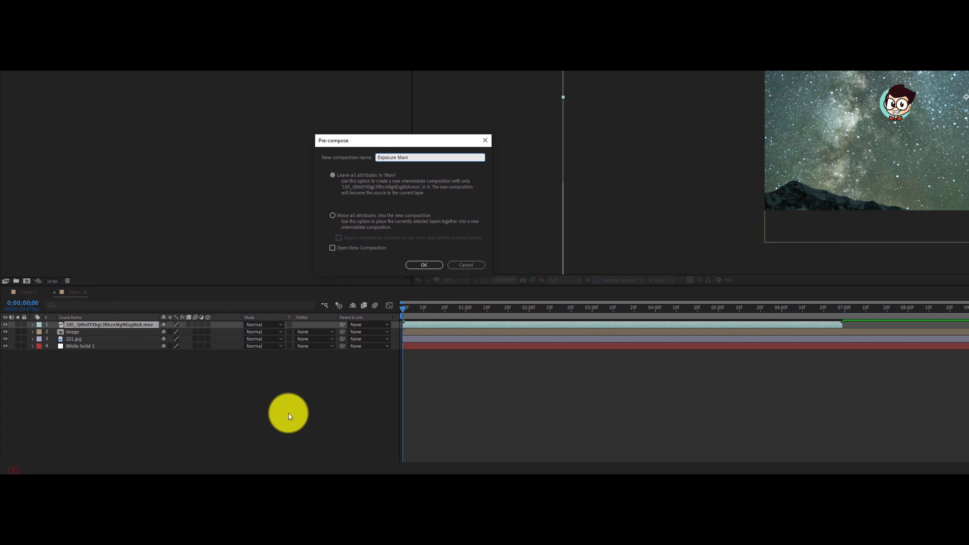
pyautogui.press('Return')
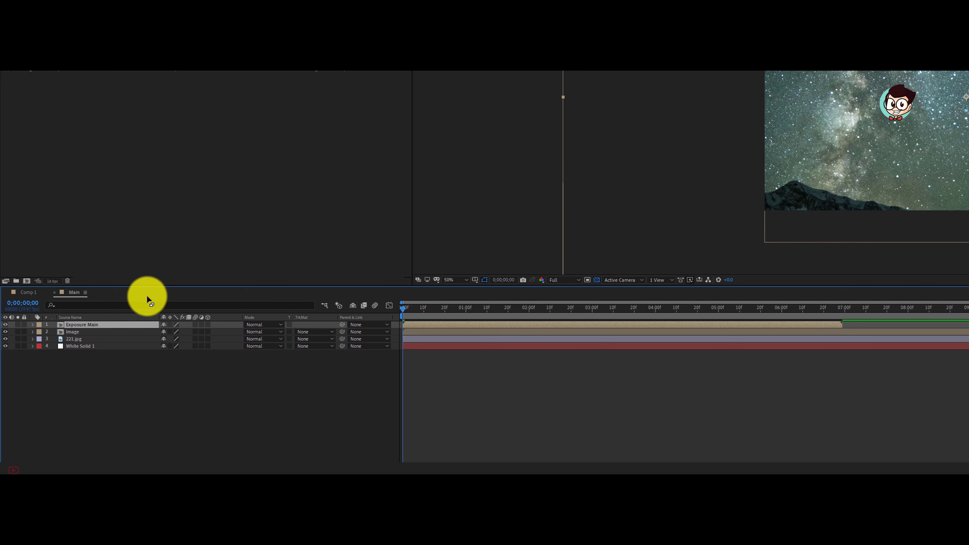
pyautogui.doubleClick(70, 326)
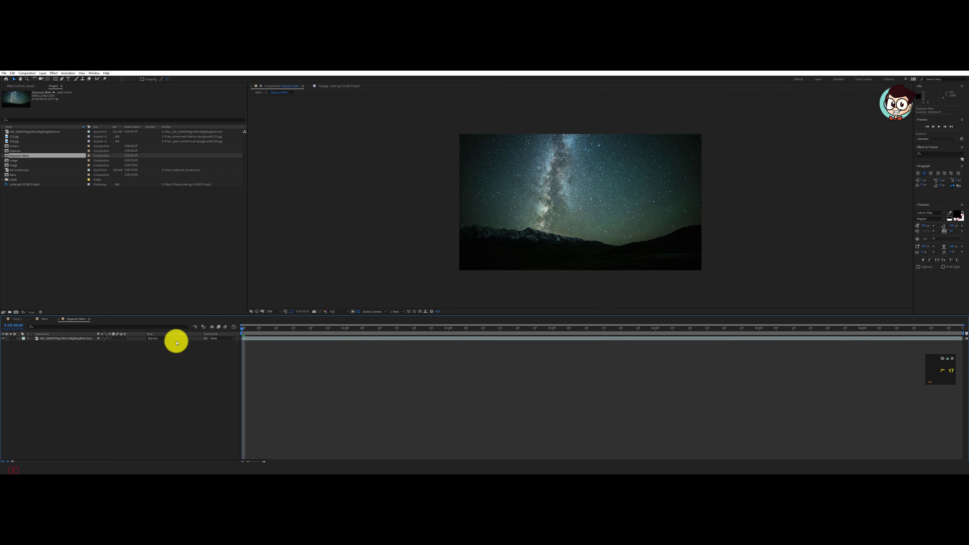
# Step: Scale the Milky Way layer past the frame and start keyframing its Scale
pyautogui.click(51, 340)
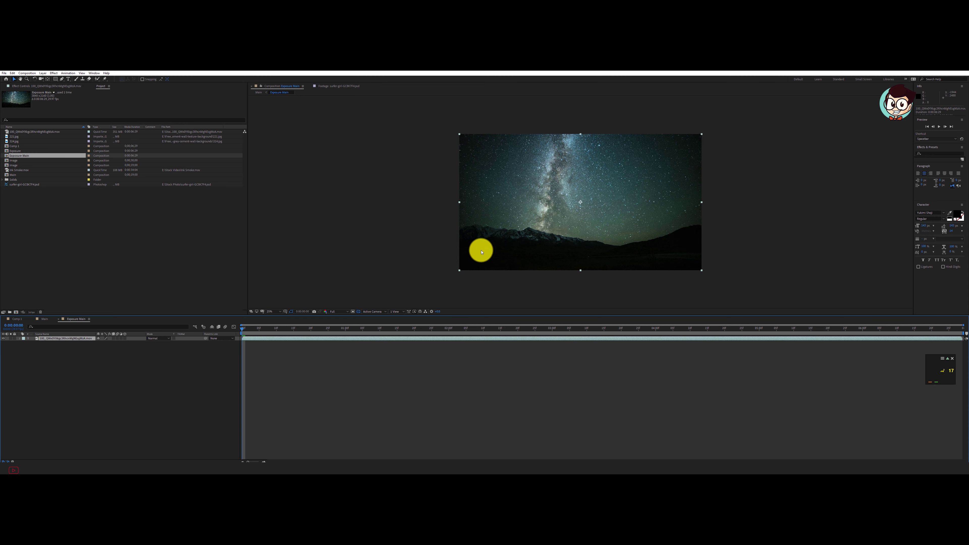
pyautogui.click(43, 318)
pyautogui.click(76, 319)
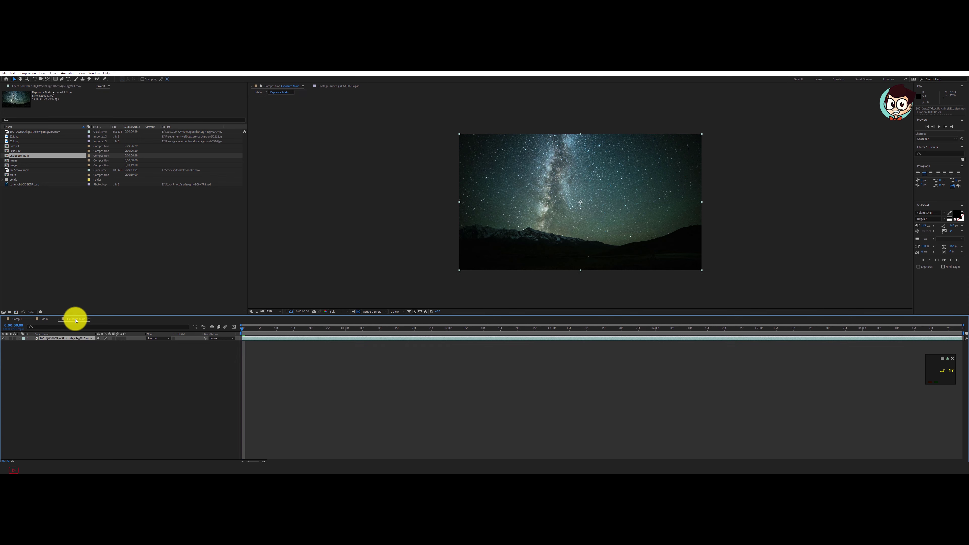
pyautogui.press('s')
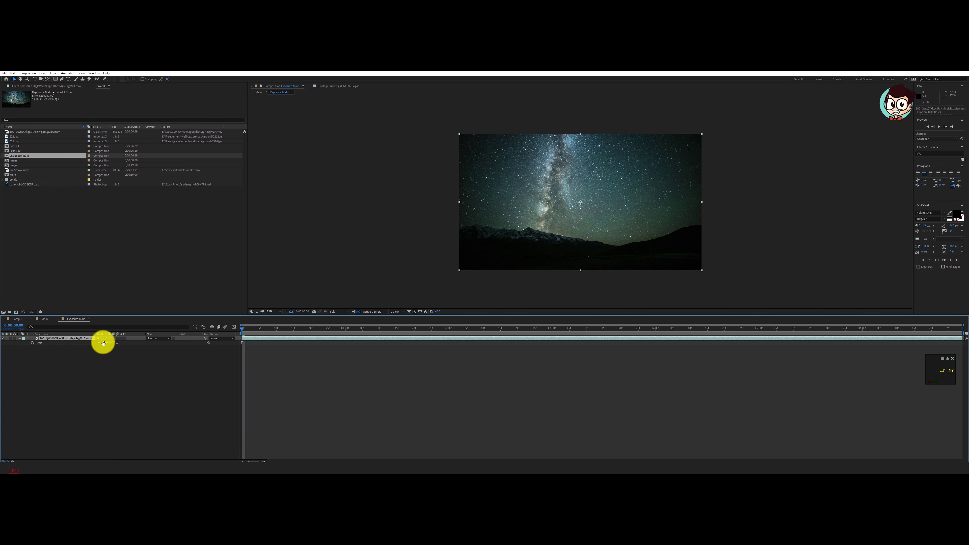
pyautogui.moveTo(103, 343); pyautogui.dragTo(115, 342)
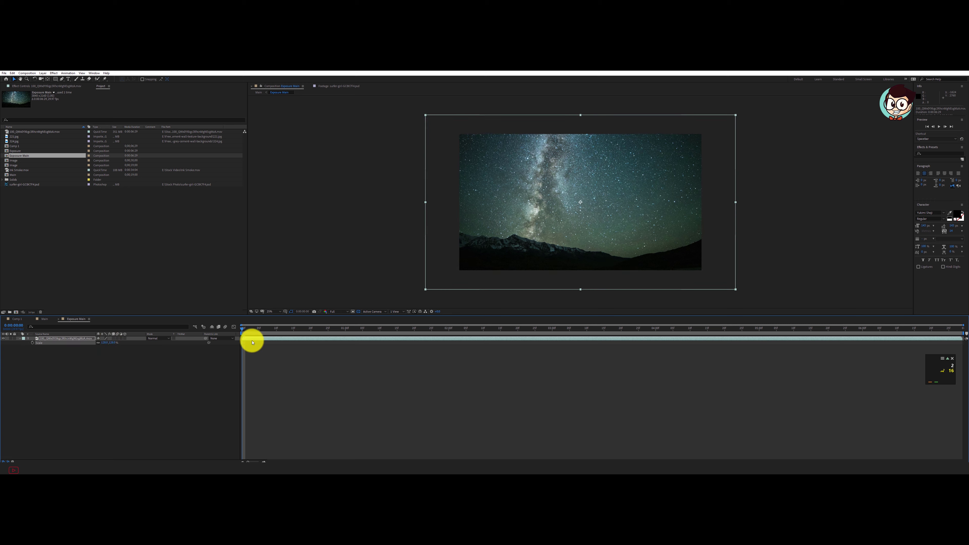
pyautogui.moveTo(246, 329); pyautogui.dragTo(758, 353)
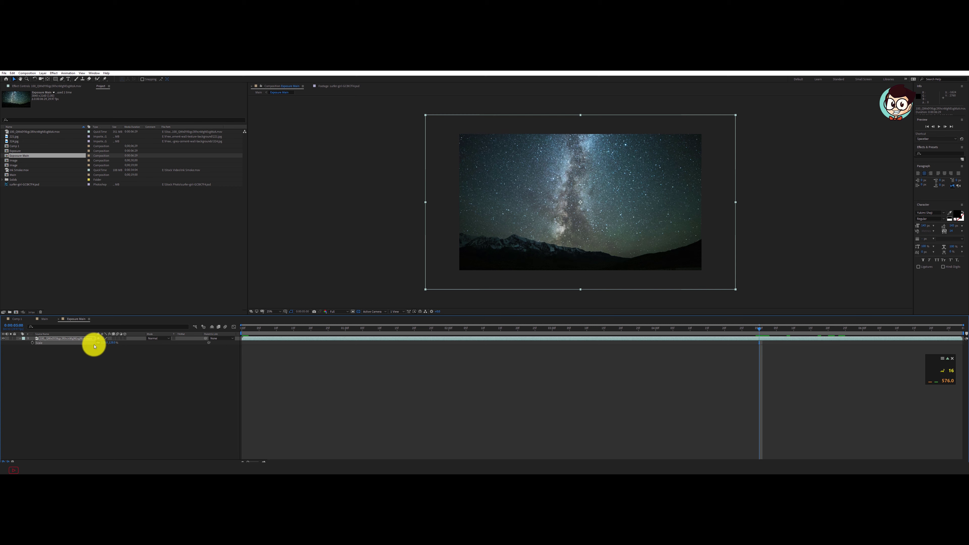
pyautogui.click(33, 343)
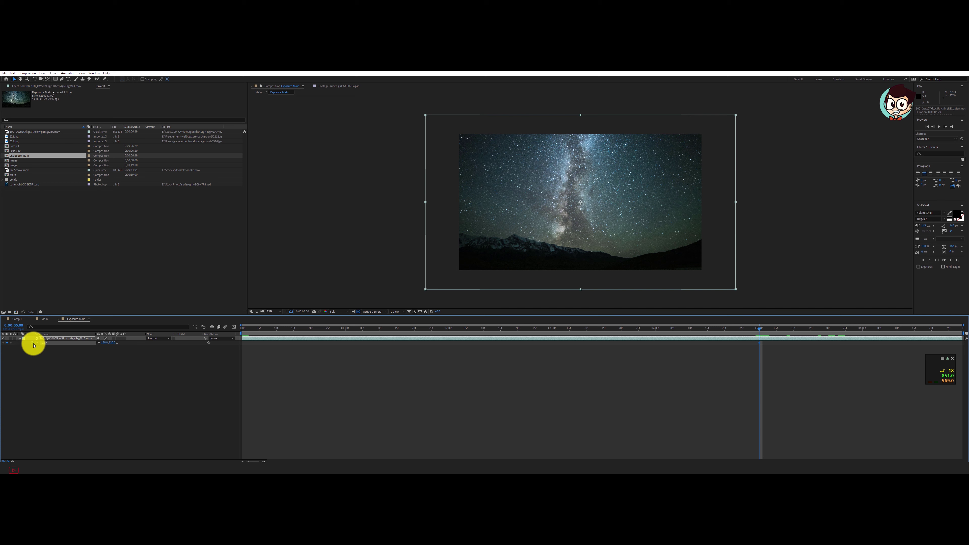
# Step: Set the Scale keyframe at 0:00:05:00 to 140% and review the zoom
pyautogui.moveTo(249, 329); pyautogui.dragTo(201, 329)
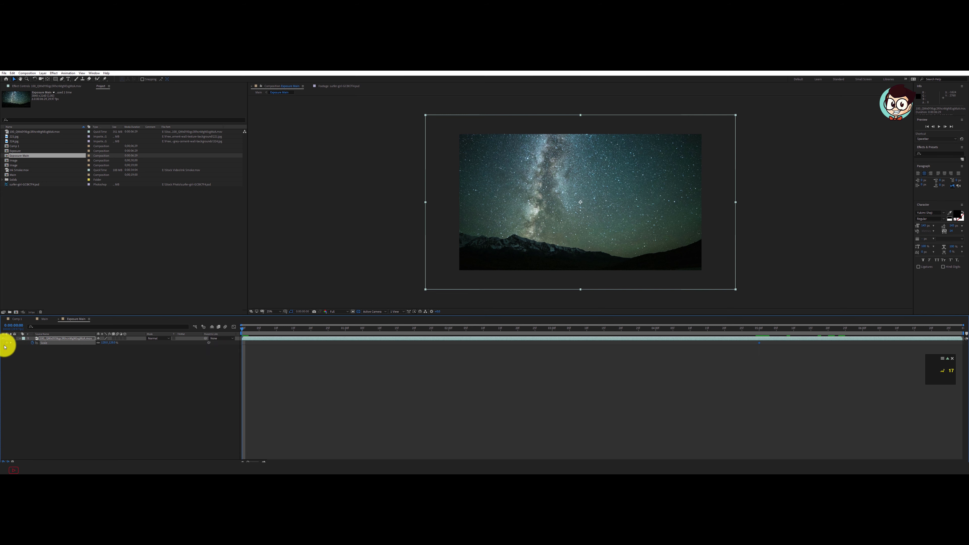
pyautogui.click(759, 329)
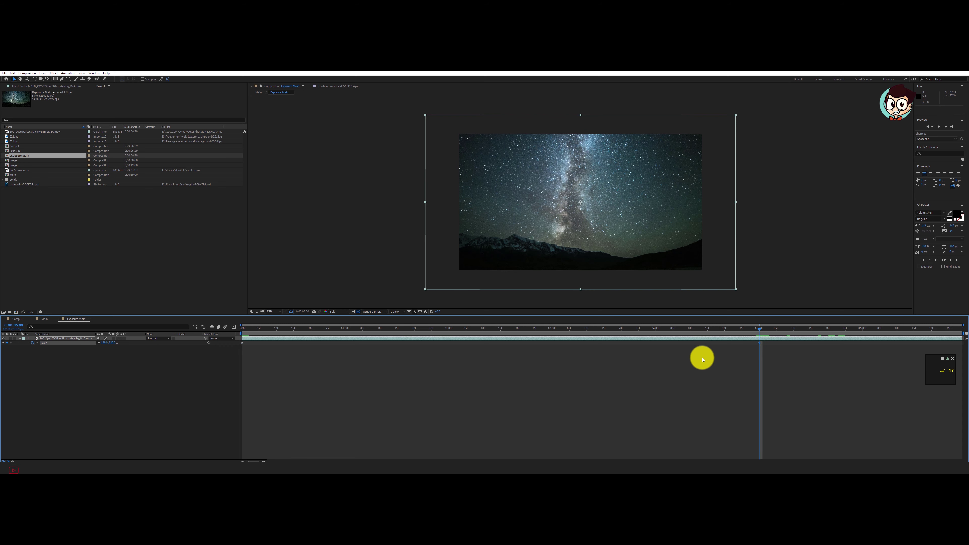
pyautogui.click(104, 343)
pyautogui.write('140')
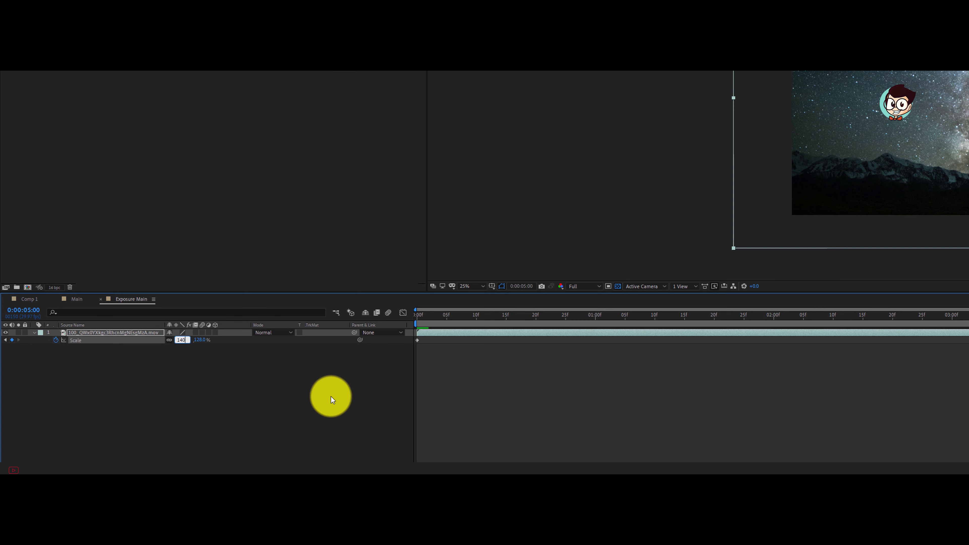
pyautogui.press('Return')
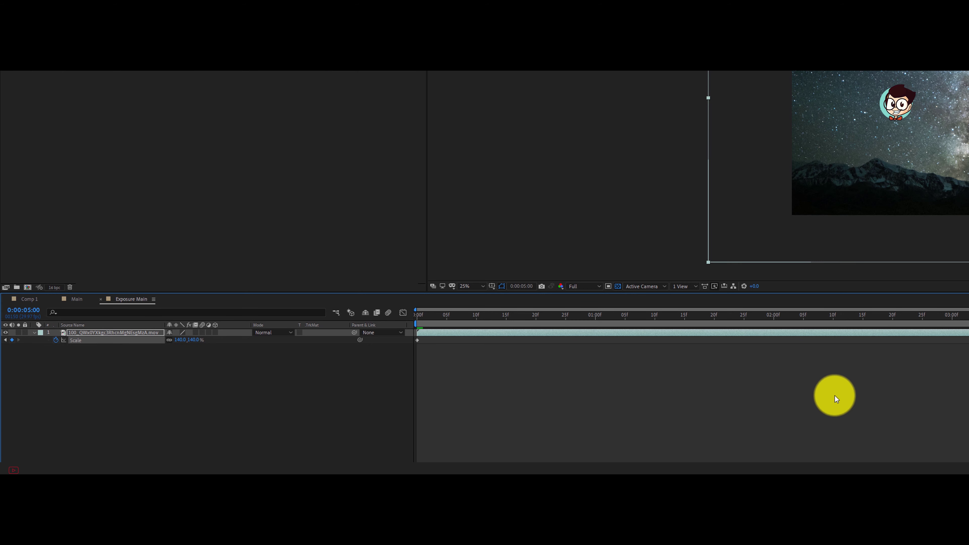
pyautogui.click(504, 315)
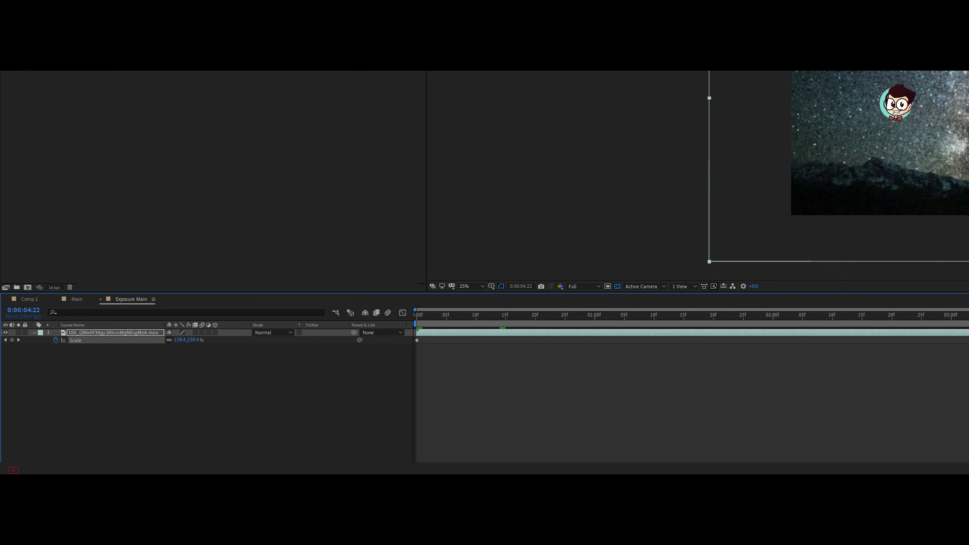
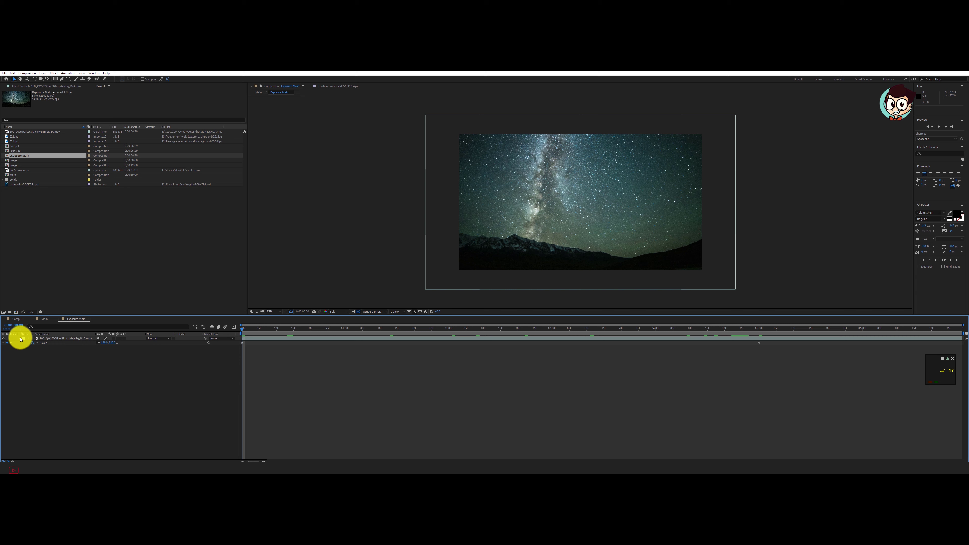
# Step: In the Main comp, move the Exposure Main layer below the Image layer so the surfer sits over the sky
pyautogui.click(44, 318)
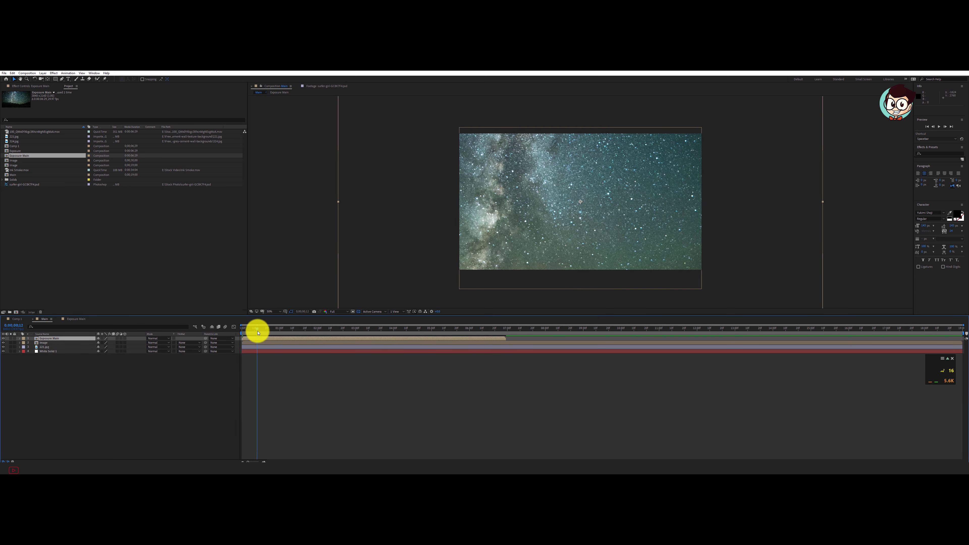
pyautogui.moveTo(257, 333); pyautogui.dragTo(244, 331)
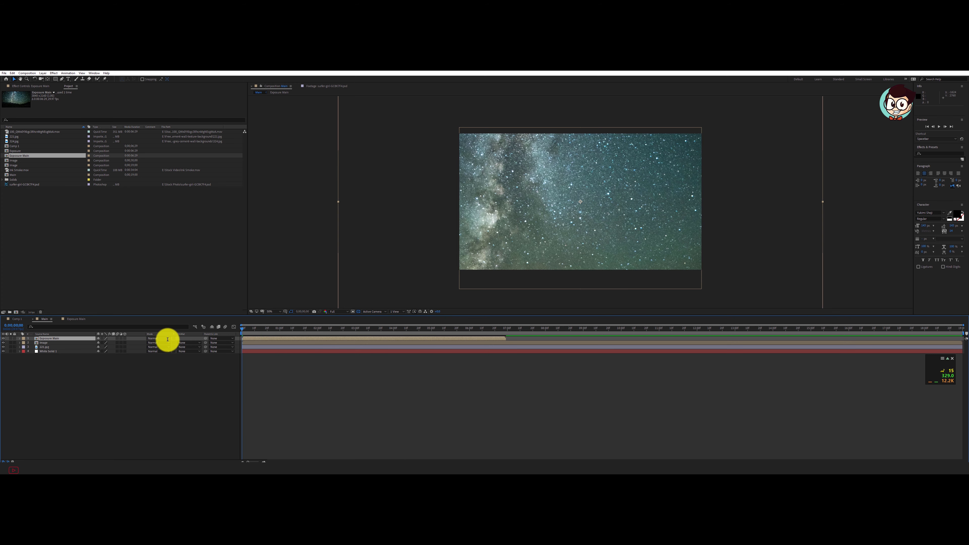
pyautogui.click(77, 320)
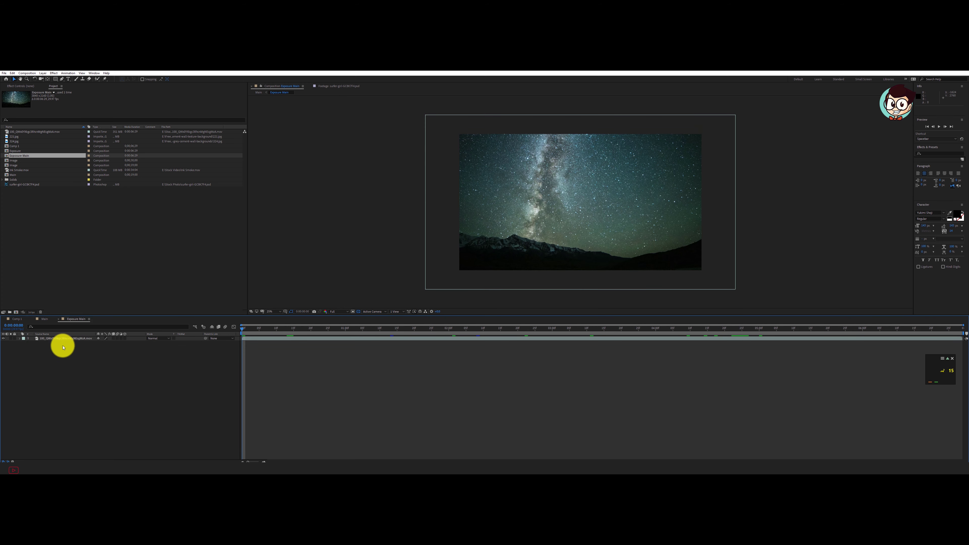
pyautogui.click(44, 319)
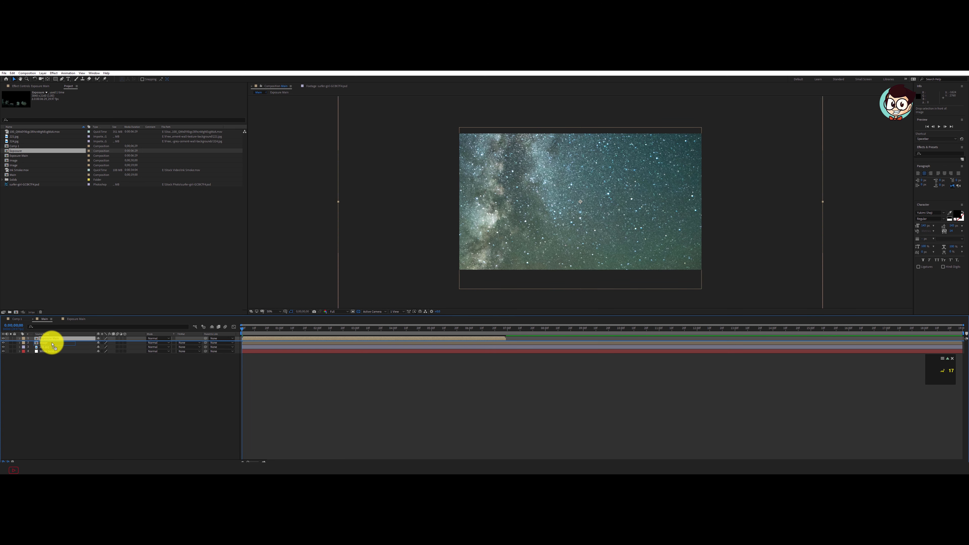
pyautogui.moveTo(52, 345); pyautogui.dragTo(52, 343)
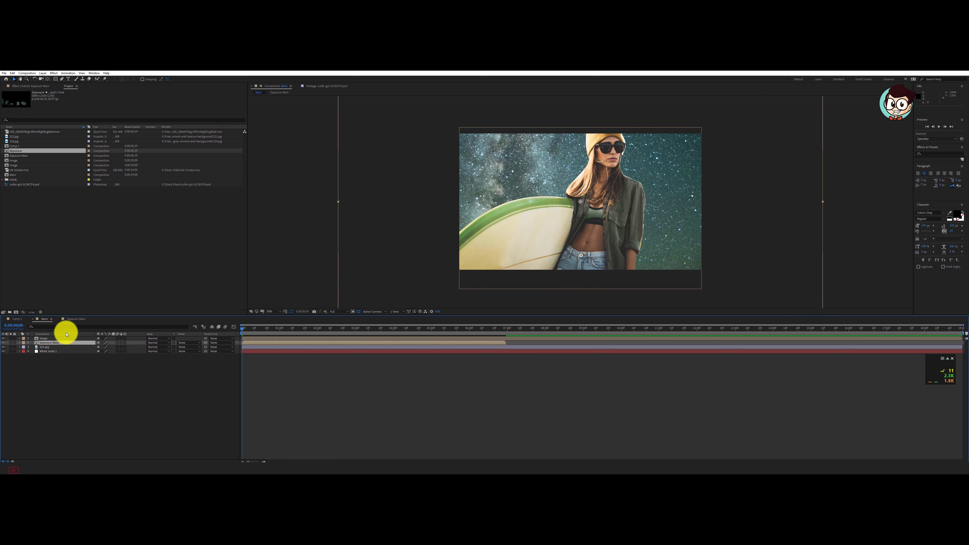
pyautogui.click(73, 320)
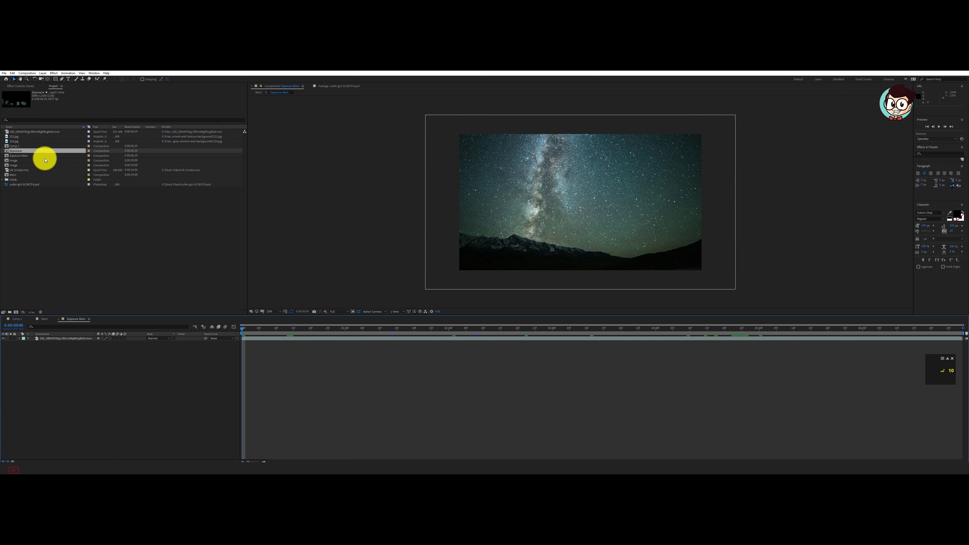
# Step: Add Ink Smoke.mov to Exposure Main and scale it with Transform > Fit to Comp
pyautogui.click(24, 171)
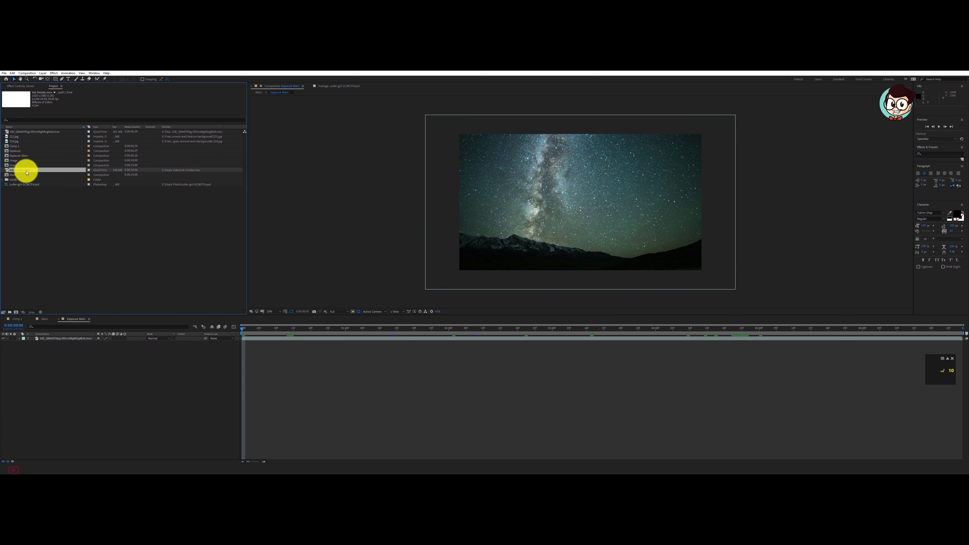
pyautogui.moveTo(27, 172); pyautogui.dragTo(54, 336)
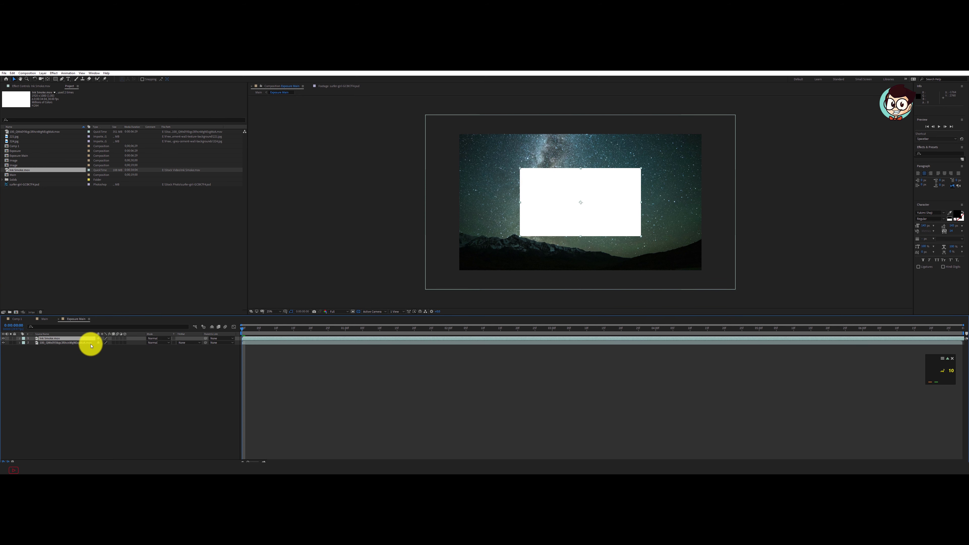
pyautogui.rightClick(84, 339)
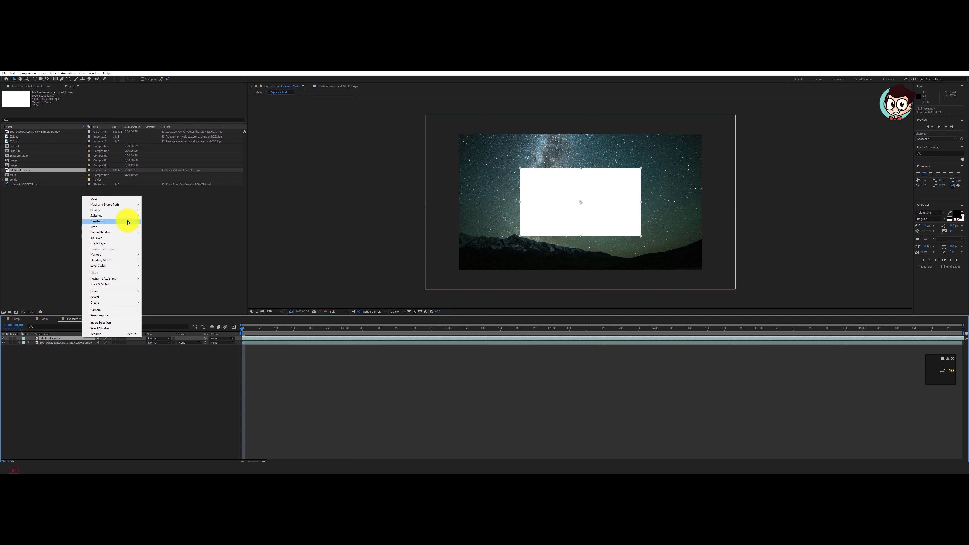
pyautogui.moveTo(128, 222)
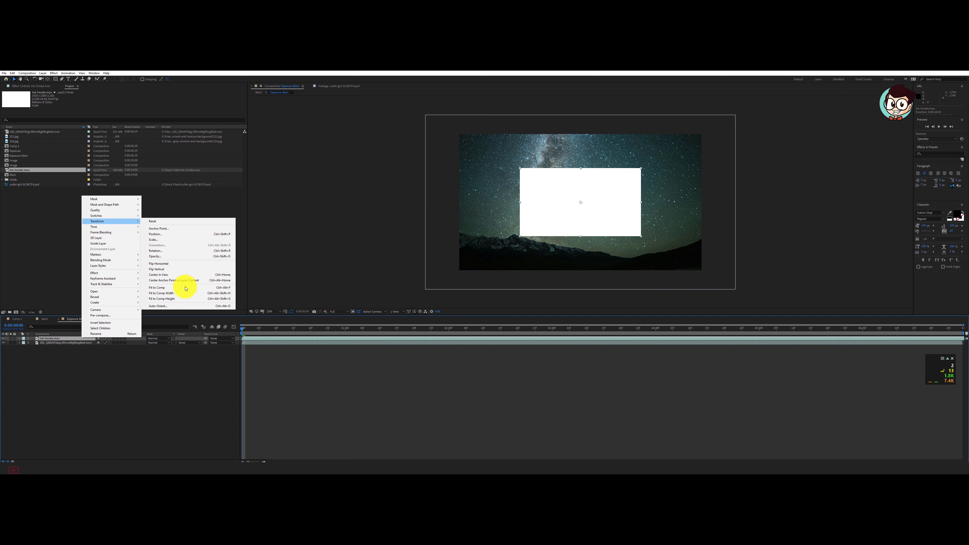
pyautogui.click(167, 288)
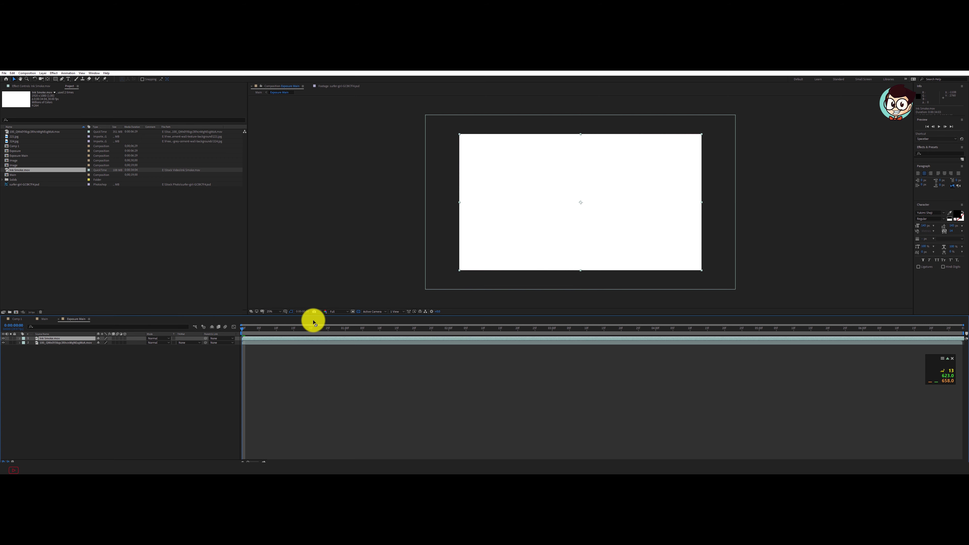
pyautogui.moveTo(276, 328)
pyautogui.mouseDown()
pyautogui.moveTo(927, 336)
pyautogui.moveTo(372, 342)
pyautogui.mouseUp()
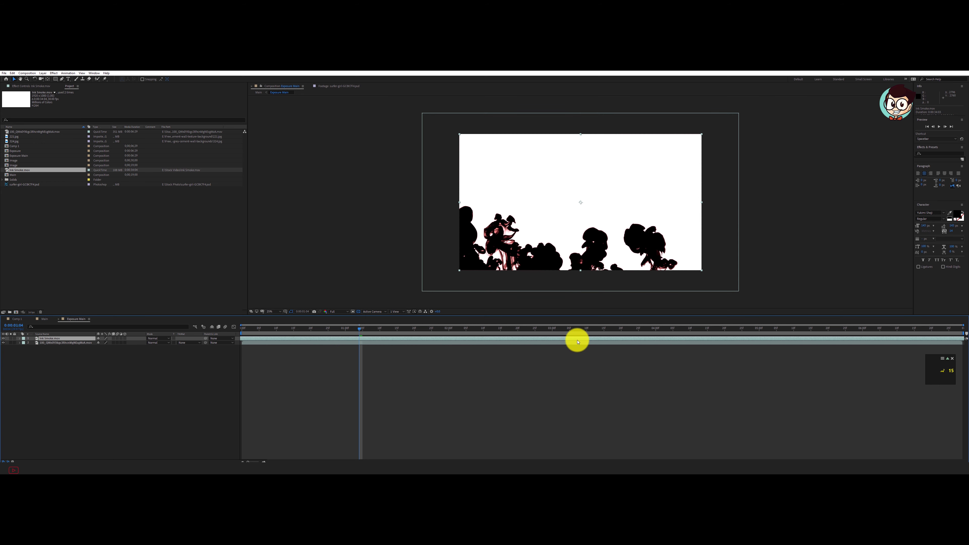
# Step: Slip the Ink Smoke layer's footage timing so black plumes rise along the bottom of the frame
pyautogui.moveTo(577, 342)
pyautogui.mouseDown()
pyautogui.moveTo(447, 336)
pyautogui.moveTo(747, 336)
pyautogui.moveTo(350, 340)
pyautogui.mouseUp()
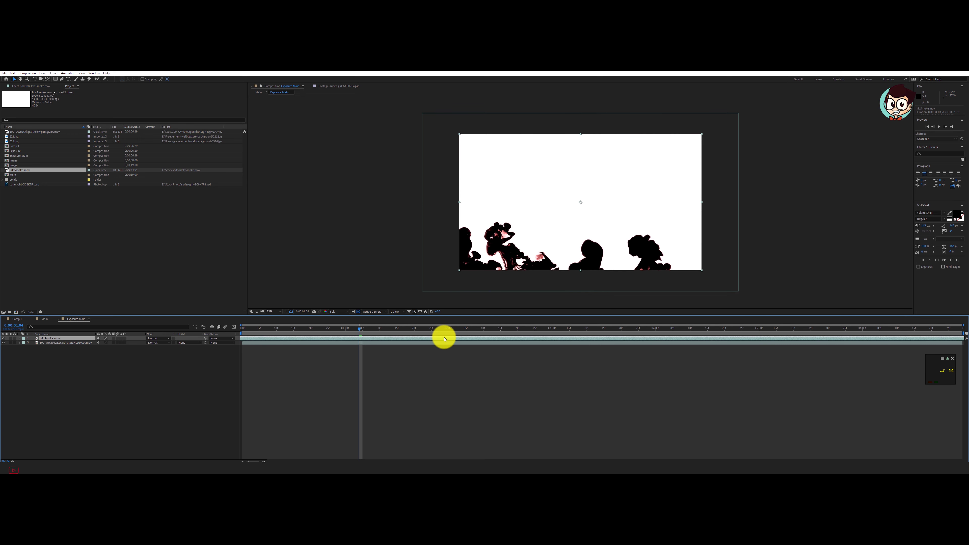
pyautogui.moveTo(444, 338); pyautogui.dragTo(221, 336)
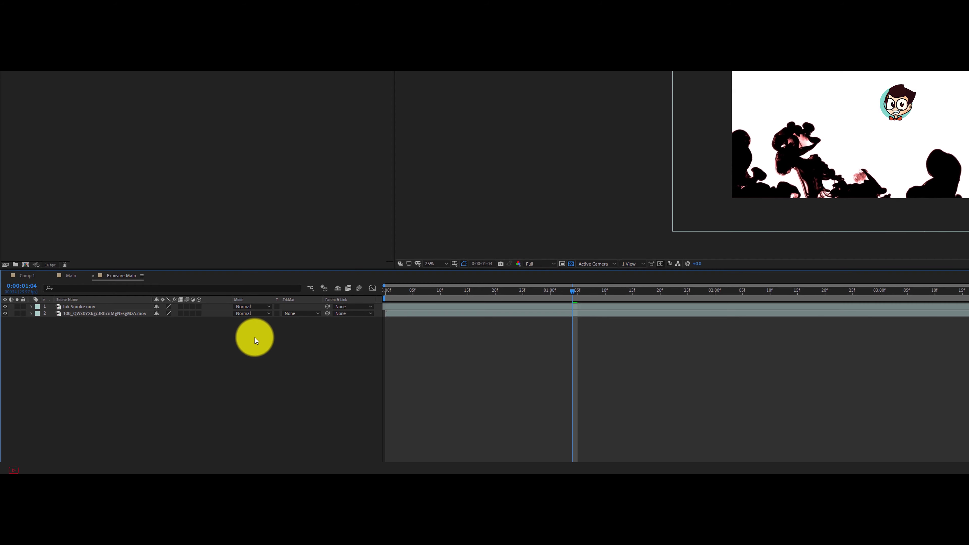
# Step: Set the night-sky layer's track matte to Luma Inverted Matte "Ink Smoke.mov"
pyautogui.click(310, 315)
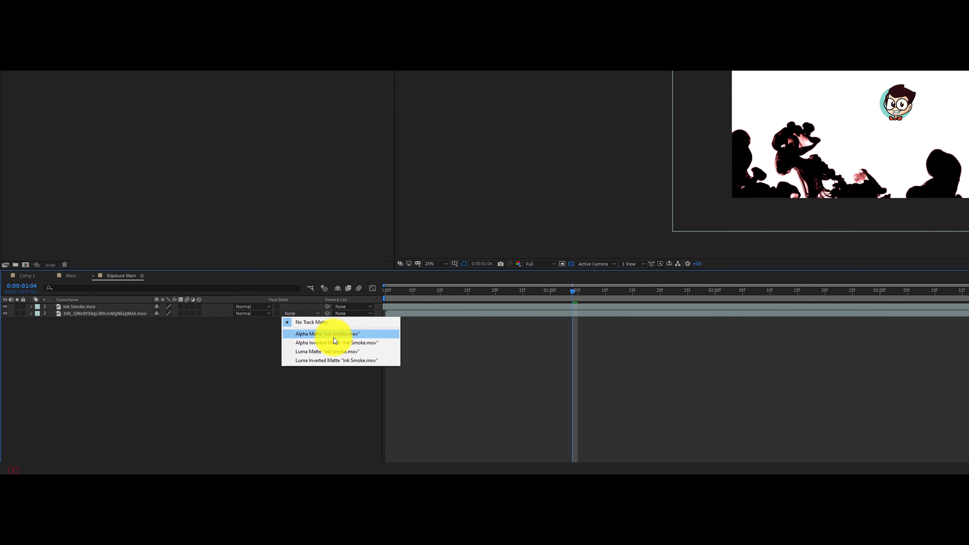
pyautogui.click(325, 361)
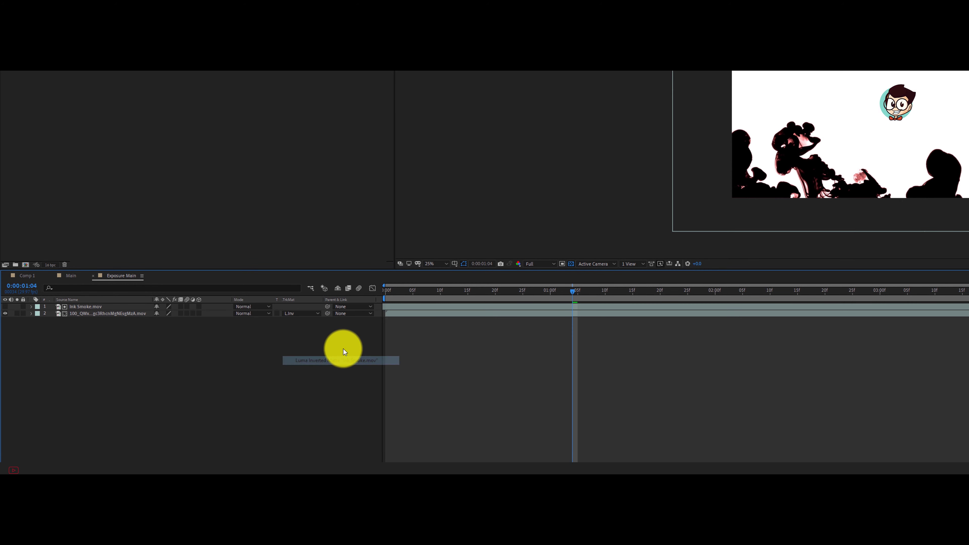
pyautogui.click(102, 313)
pyautogui.click(315, 306)
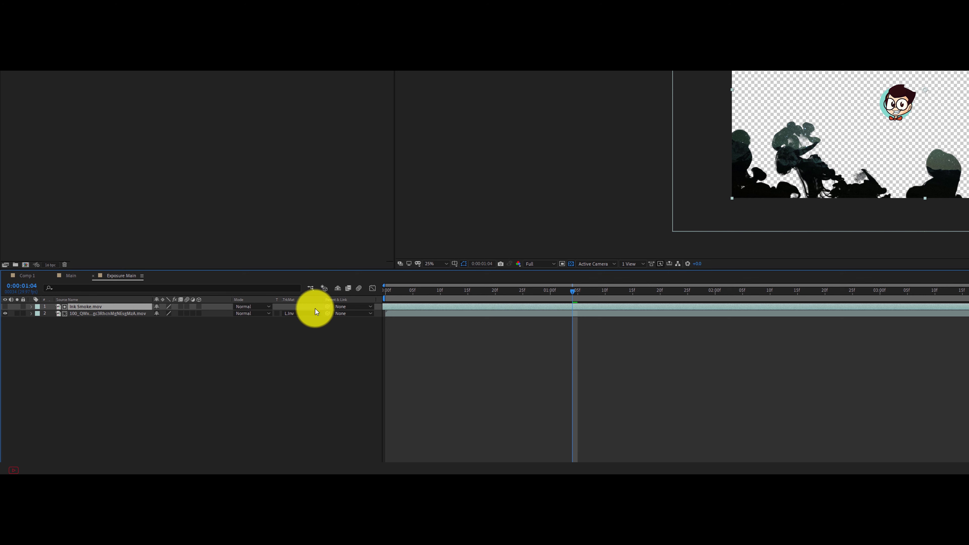
pyautogui.press('pageup')
pyautogui.press('pageup')
pyautogui.press('pageup')
# Step: Scrub through early and later smoke frames to check the matte, keeping Luma Inverted applied
pyautogui.moveTo(631, 302); pyautogui.dragTo(517, 299)
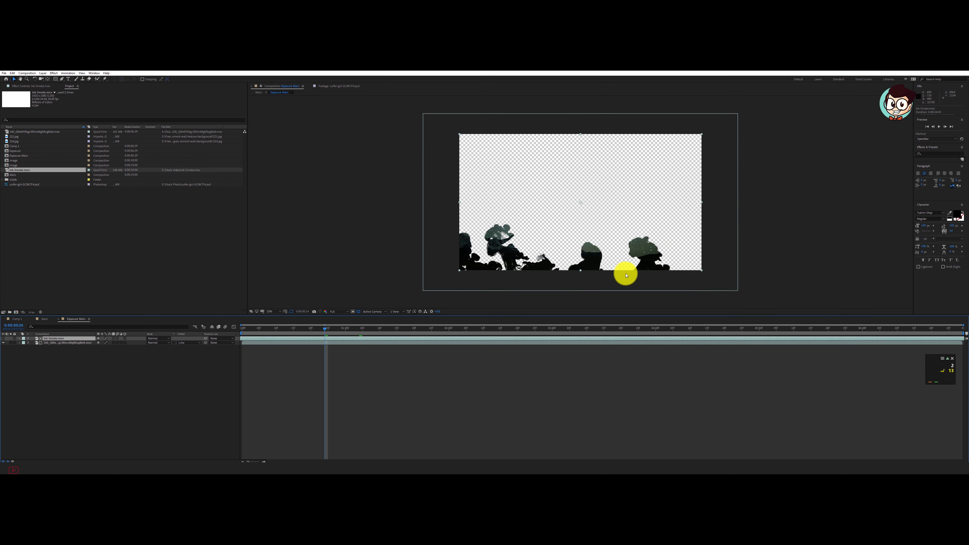
pyautogui.moveTo(325, 331); pyautogui.dragTo(828, 328)
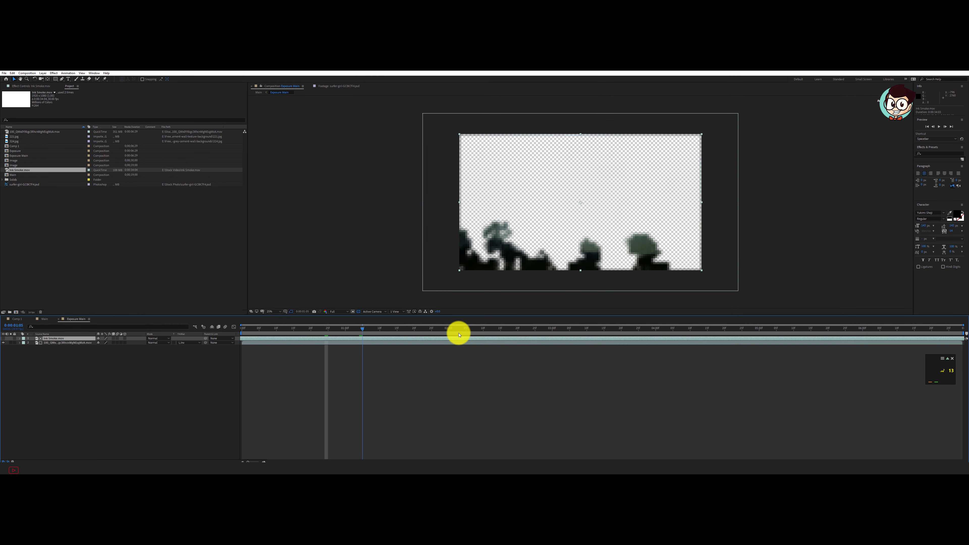
pyautogui.click(352, 352)
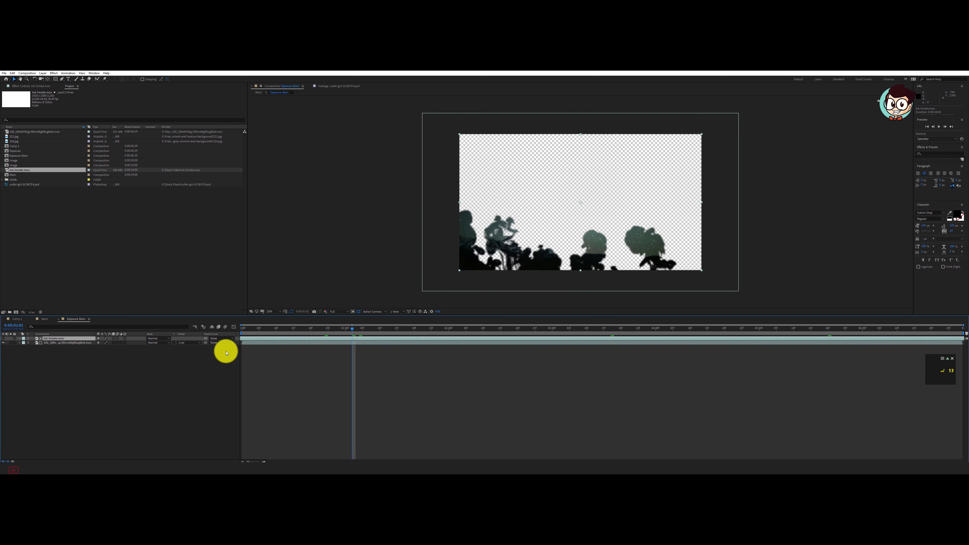
pyautogui.click(191, 344)
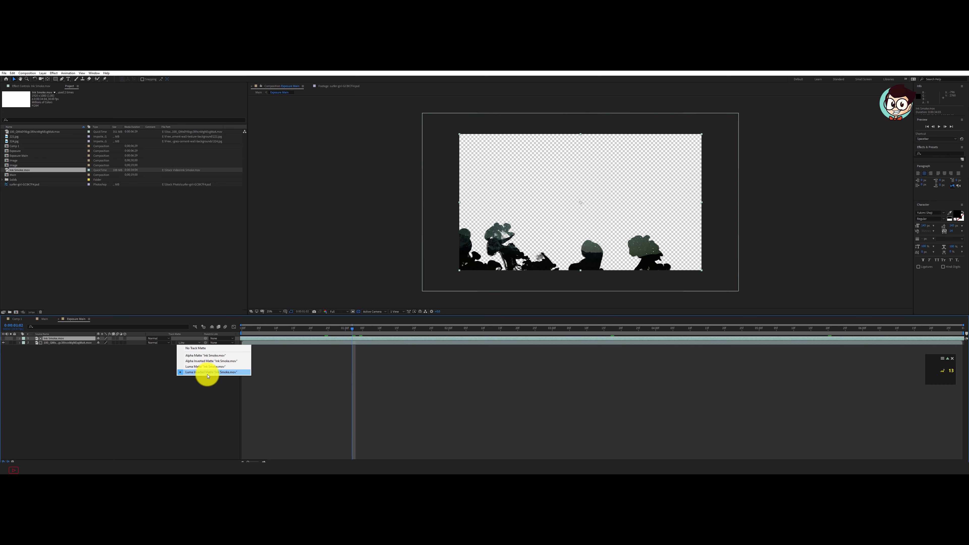
pyautogui.click(227, 372)
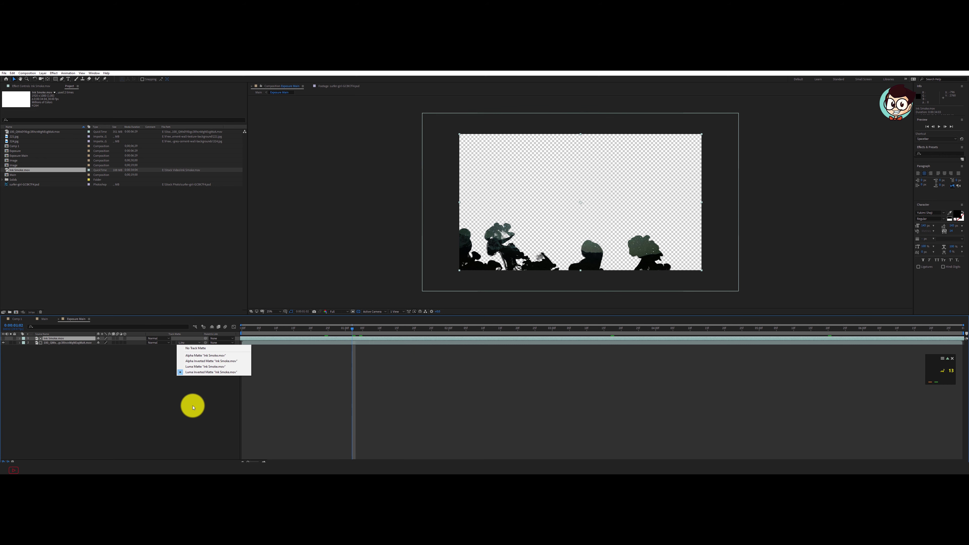
# Step: Back in Main, preview the timeline and duplicate the Image layer with Ctrl+D
pyautogui.click(44, 320)
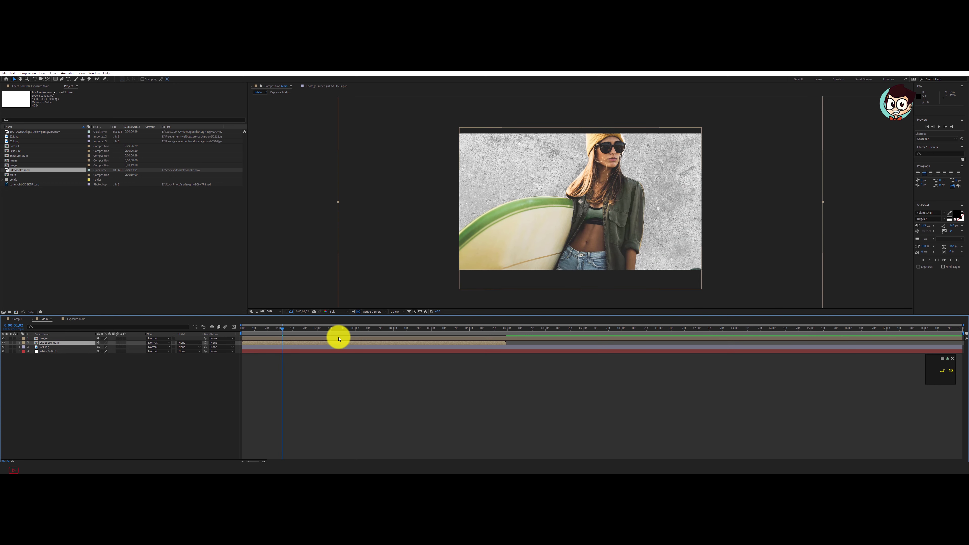
pyautogui.moveTo(300, 331); pyautogui.dragTo(493, 328)
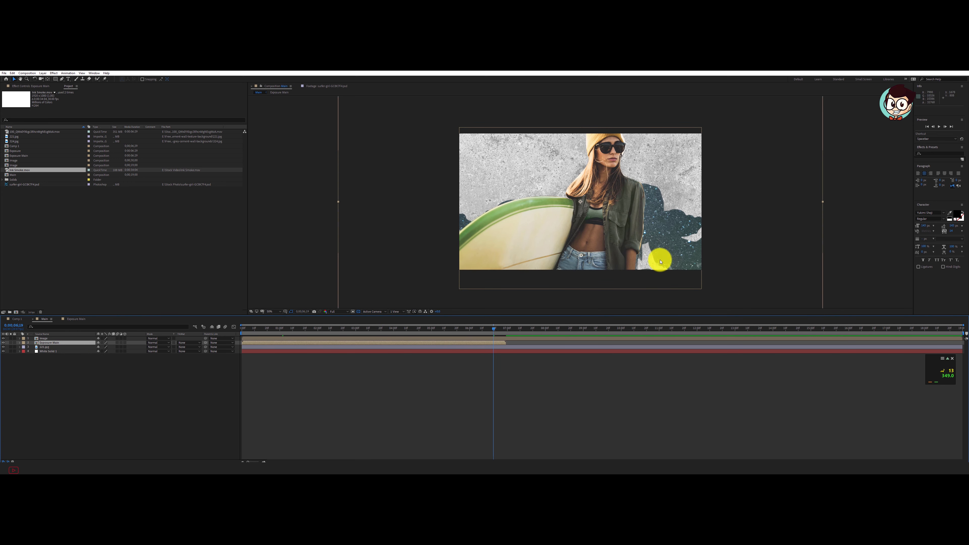
pyautogui.click(278, 328)
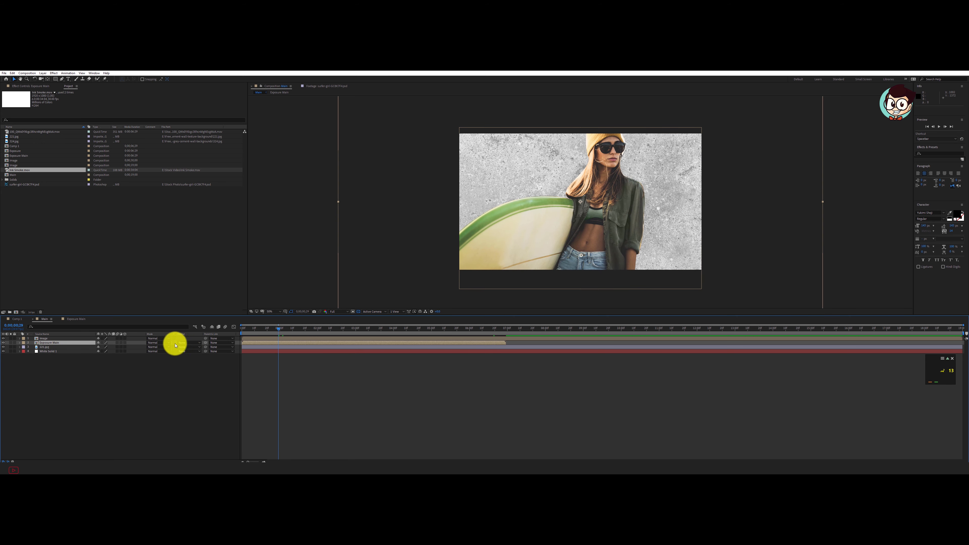
pyautogui.click(56, 338)
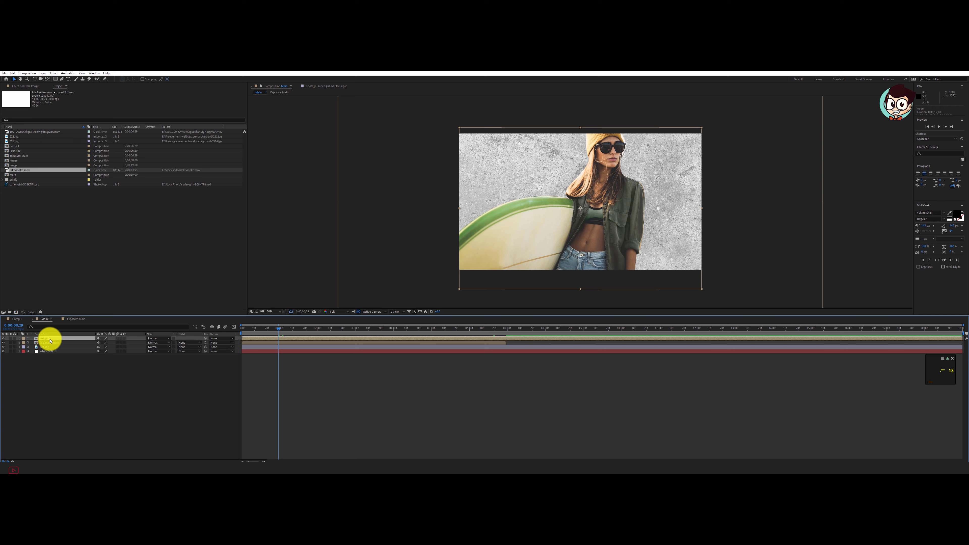
pyautogui.hotkey('ctrl', 'd')
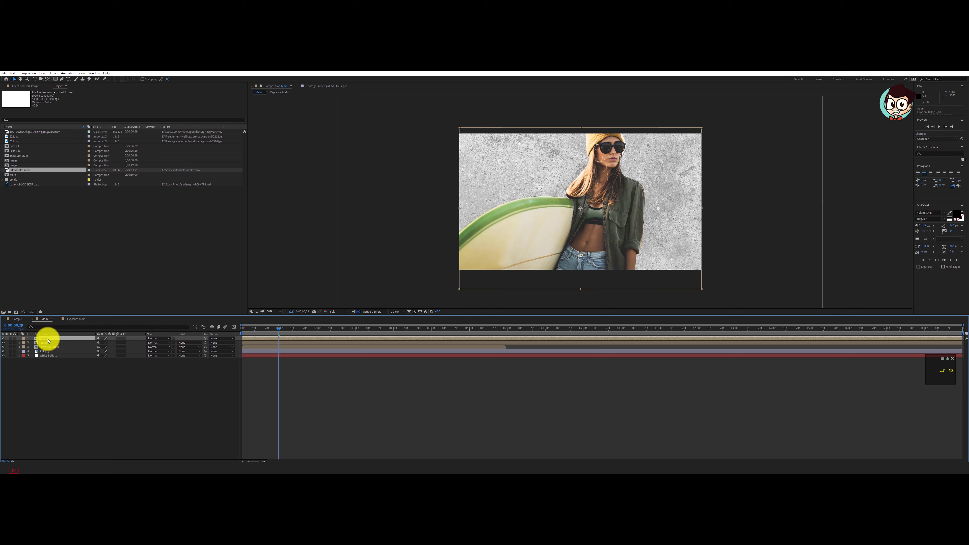
# Step: Set the Exposure Main layer's track matte to Alpha Matte "Image" and preview it to about four seconds
pyautogui.click(49, 342)
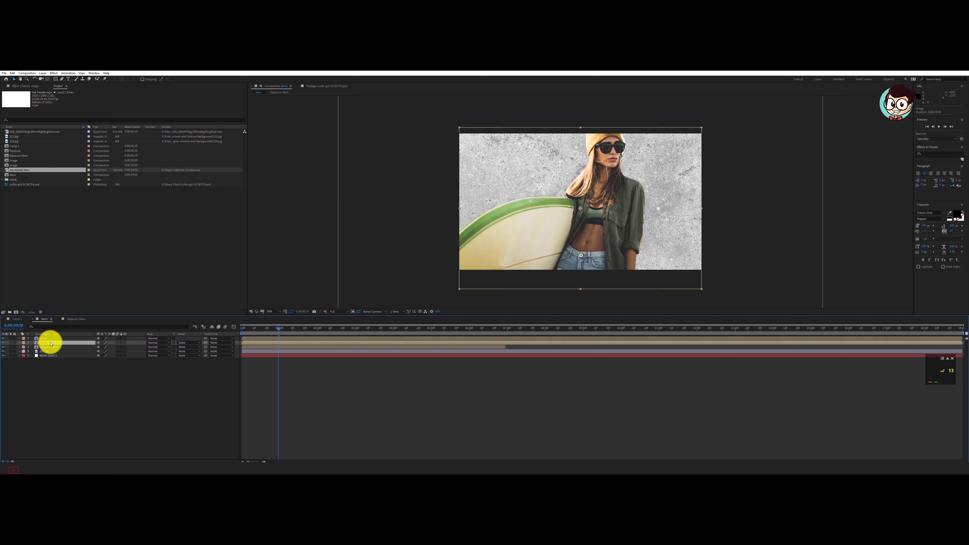
pyautogui.click(75, 347)
pyautogui.press('space')
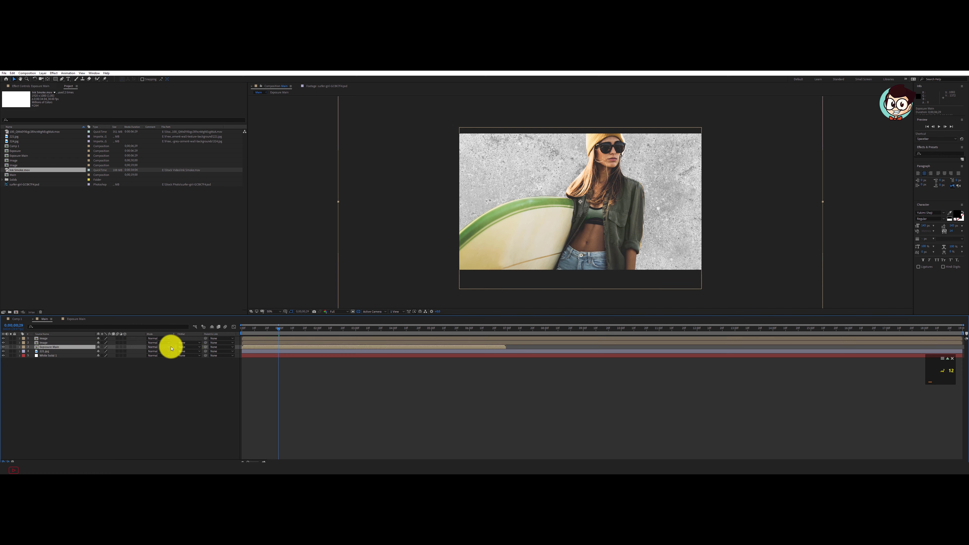
pyautogui.press('g')
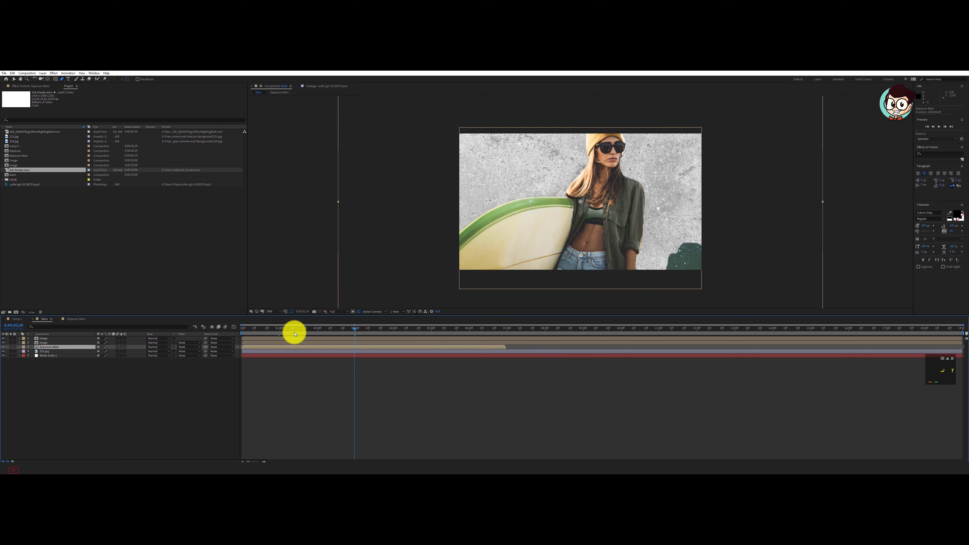
pyautogui.click(280, 328)
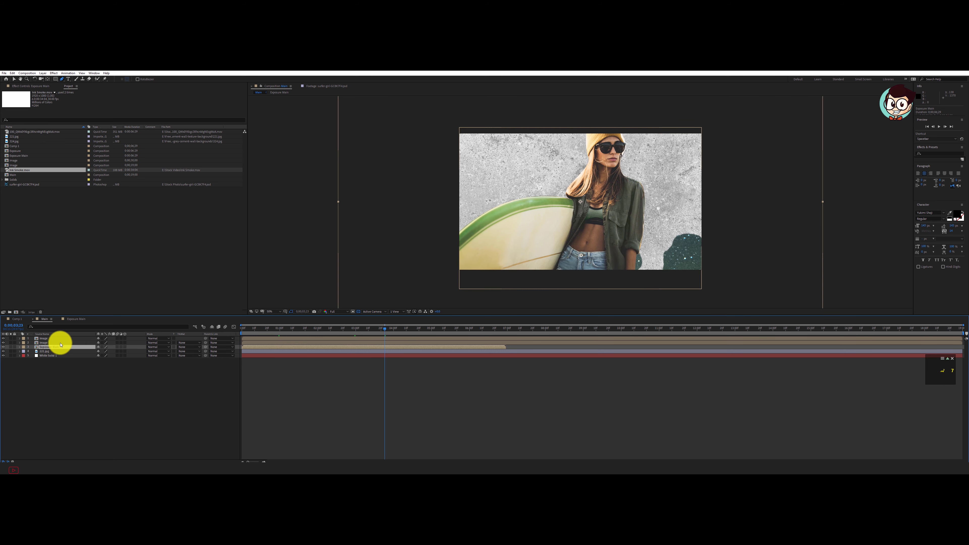
pyautogui.click(185, 346)
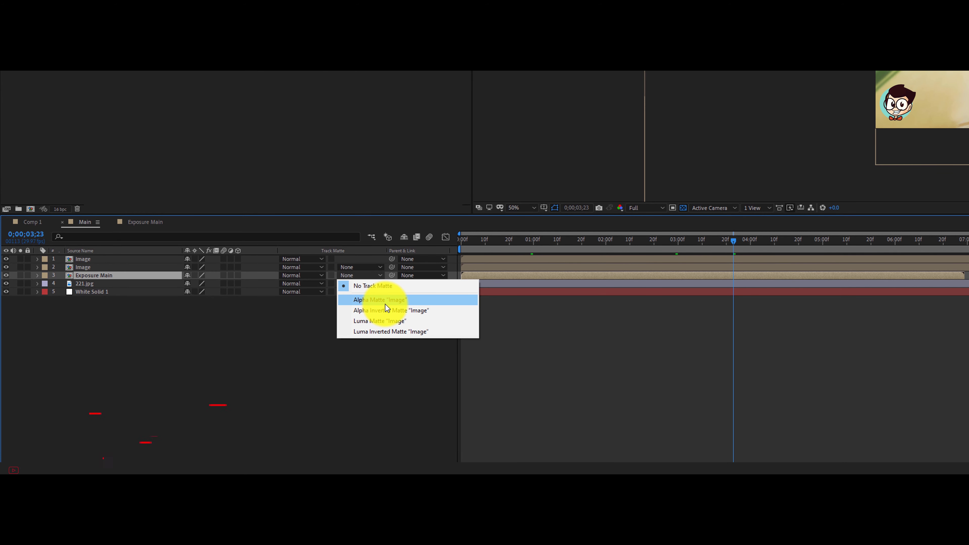
pyautogui.click(385, 304)
pyautogui.click(504, 240)
pyautogui.moveTo(505, 240); pyautogui.dragTo(788, 244)
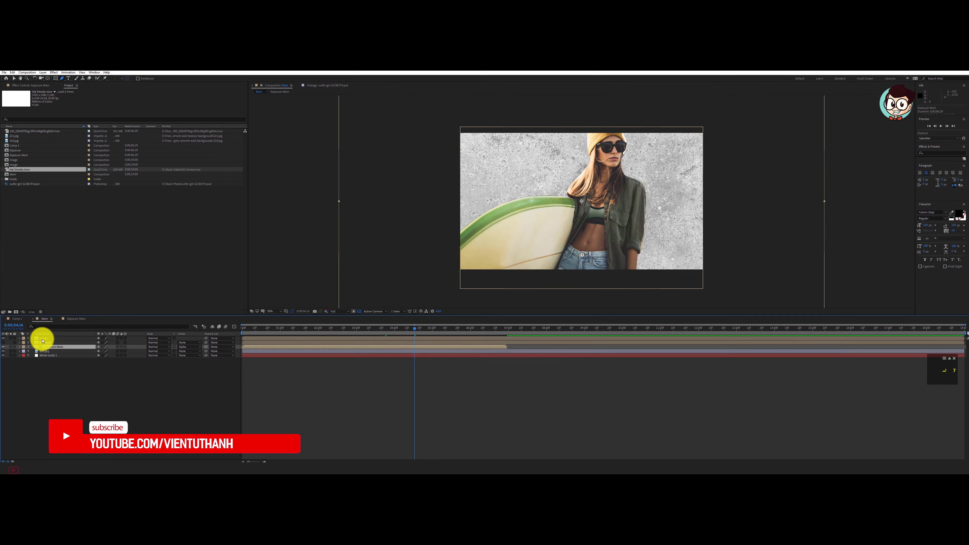
pyautogui.click(47, 338)
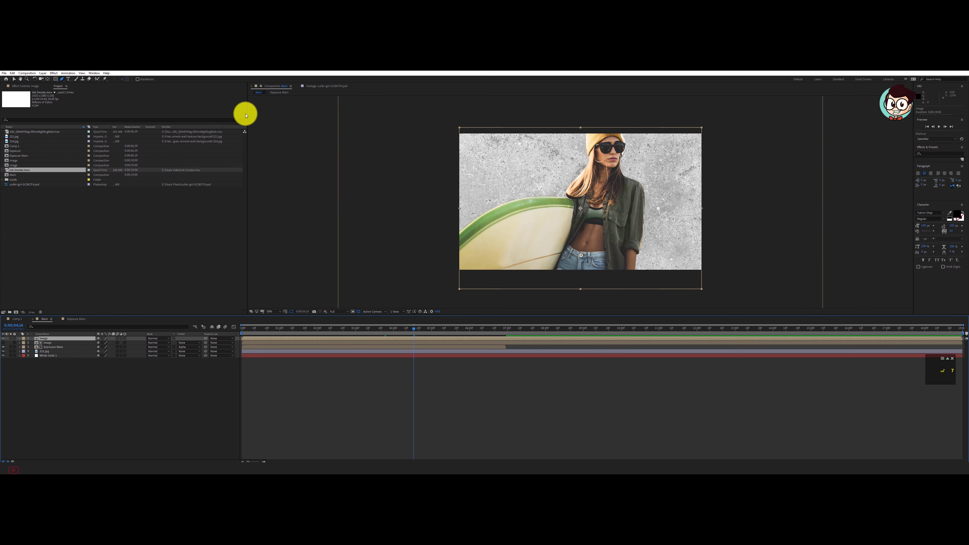
# Step: Draw a closed Pen mask on the top Image layer along the surfboard edge and around her waist
pyautogui.click(456, 233)
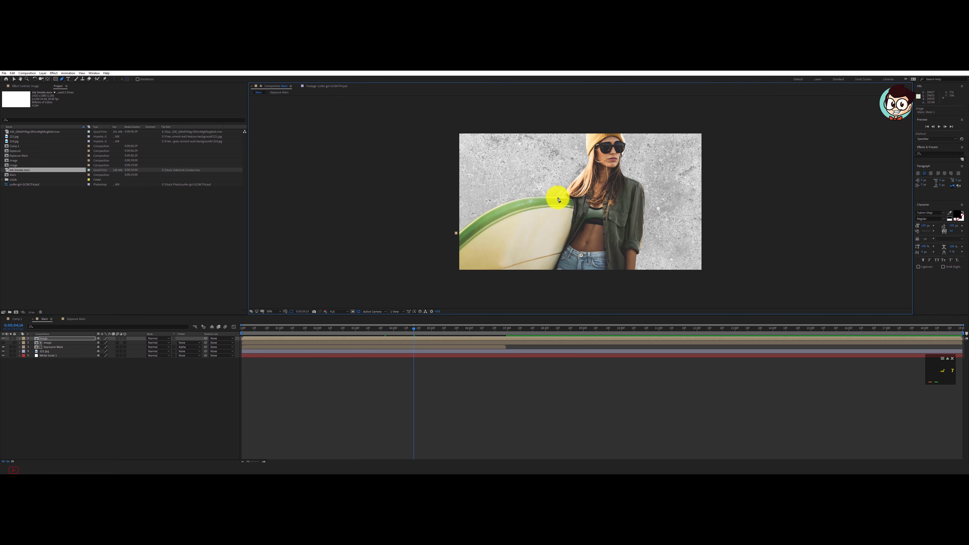
pyautogui.click(574, 202)
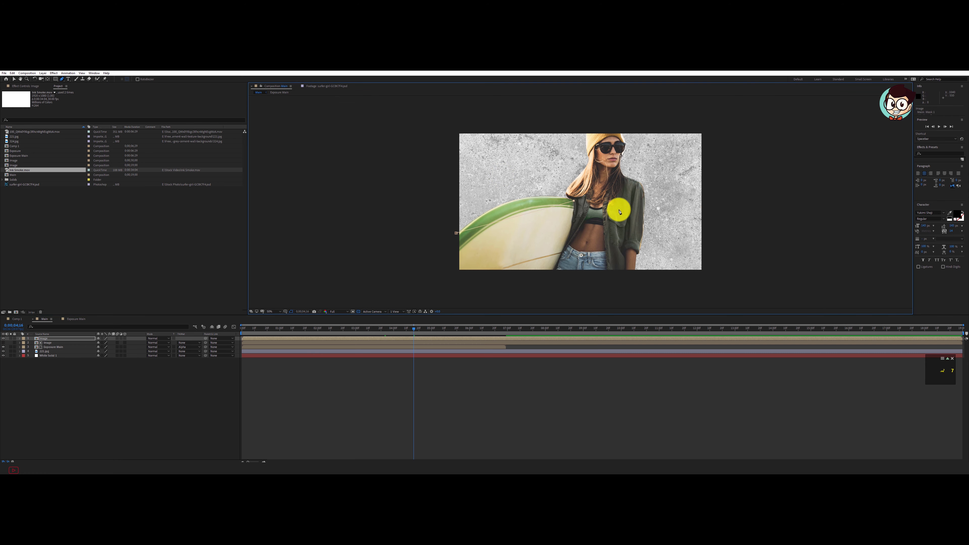
pyautogui.click(666, 242)
pyautogui.click(670, 281)
pyautogui.moveTo(435, 291); pyautogui.dragTo(448, 279)
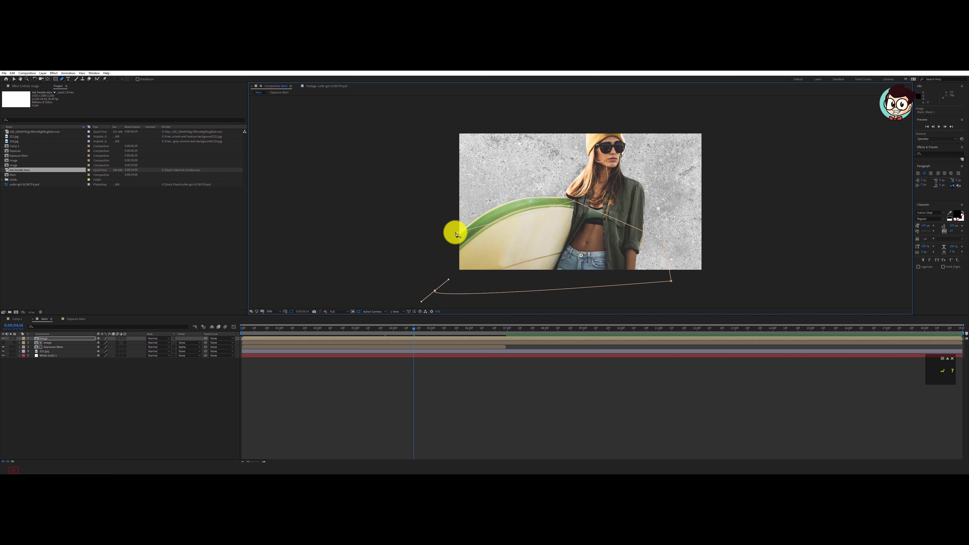
pyautogui.click(456, 233)
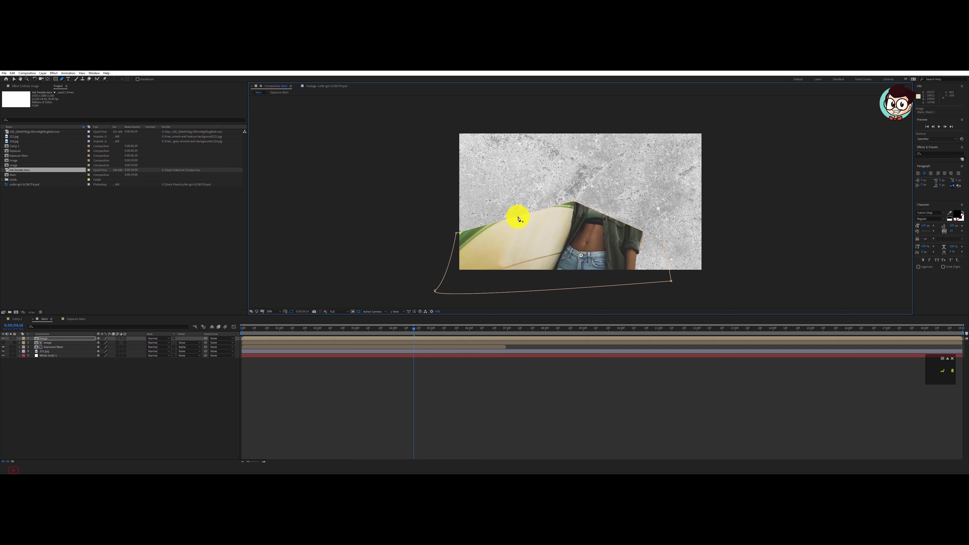
# Step: Refine the mask's vertices and curves so its edge follows the surfboard and shirt
pyautogui.moveTo(516, 214); pyautogui.dragTo(508, 200)
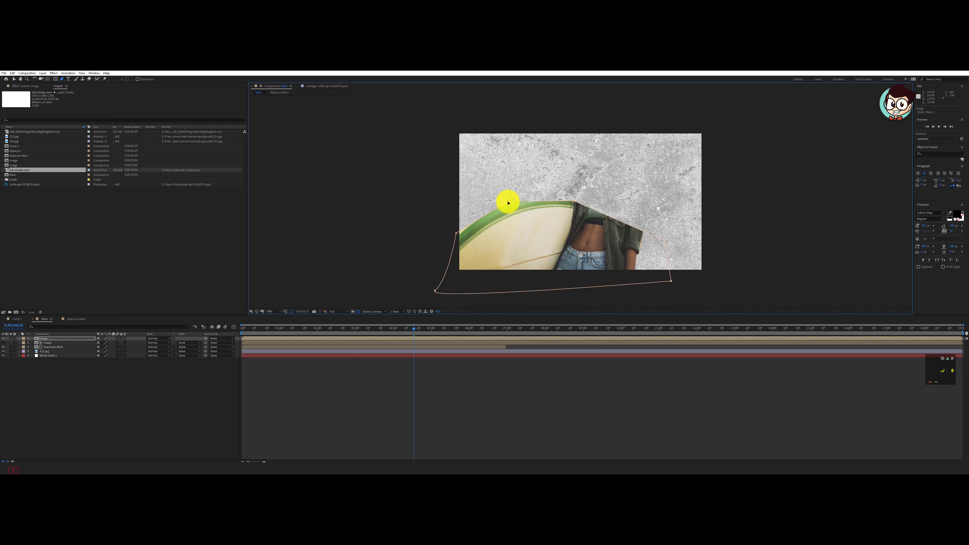
pyautogui.moveTo(509, 203); pyautogui.dragTo(496, 203)
pyautogui.moveTo(511, 209); pyautogui.dragTo(508, 209)
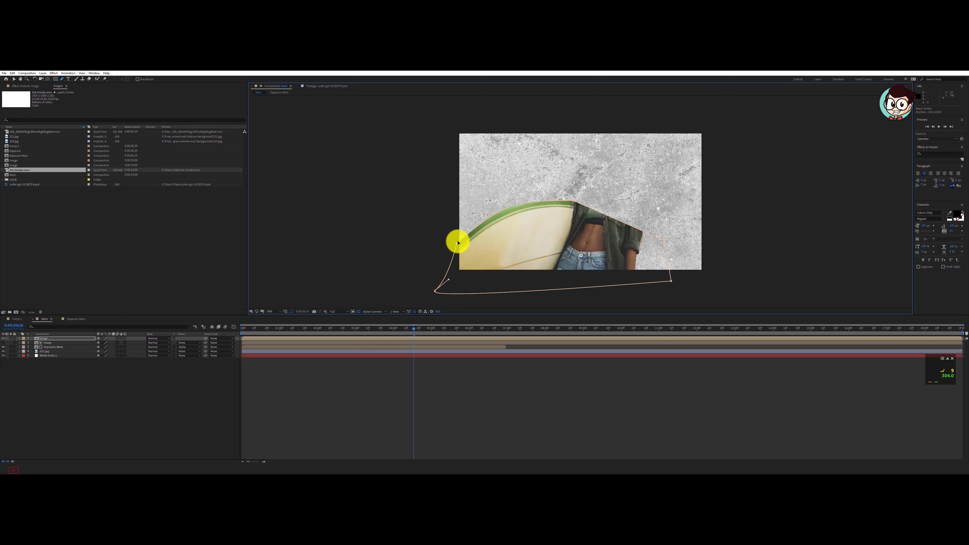
pyautogui.click(457, 242)
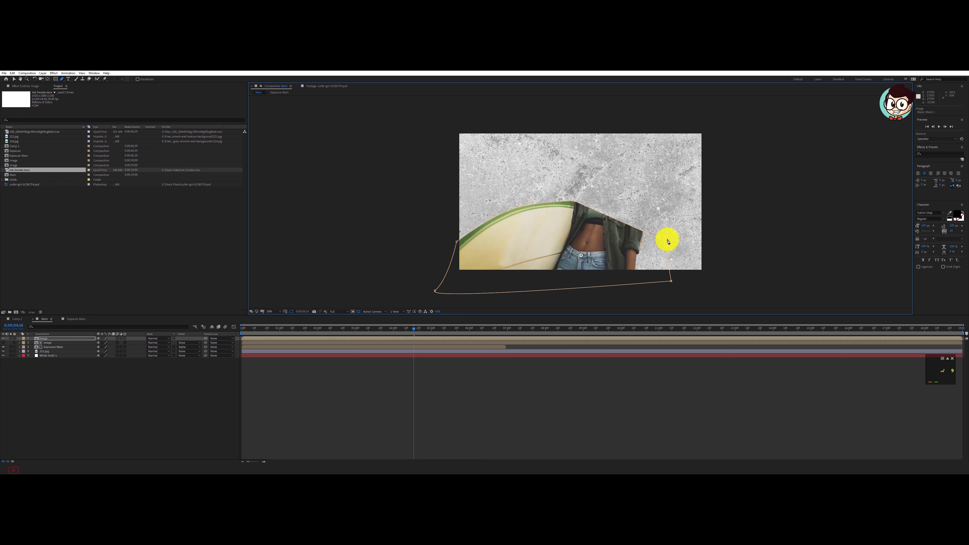
pyautogui.moveTo(669, 252)
pyautogui.mouseDown()
pyautogui.moveTo(651, 232)
pyautogui.moveTo(586, 221)
pyautogui.mouseUp()
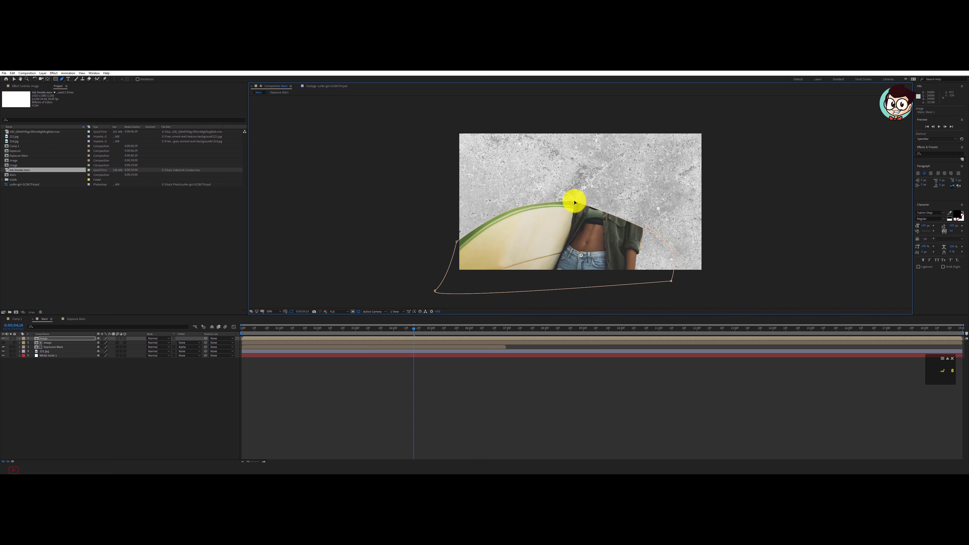
pyautogui.moveTo(576, 203); pyautogui.dragTo(584, 223)
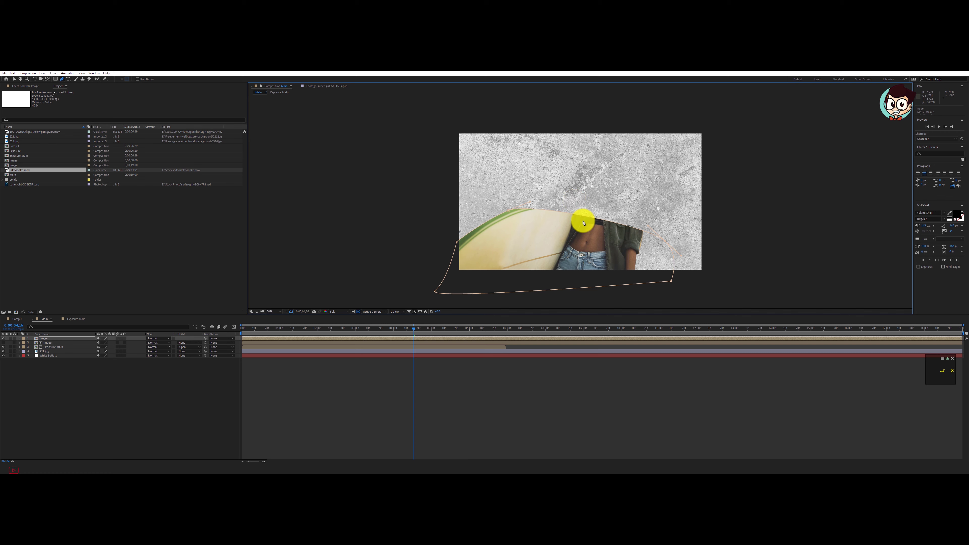
pyautogui.hotkey('ctrl', 'z')
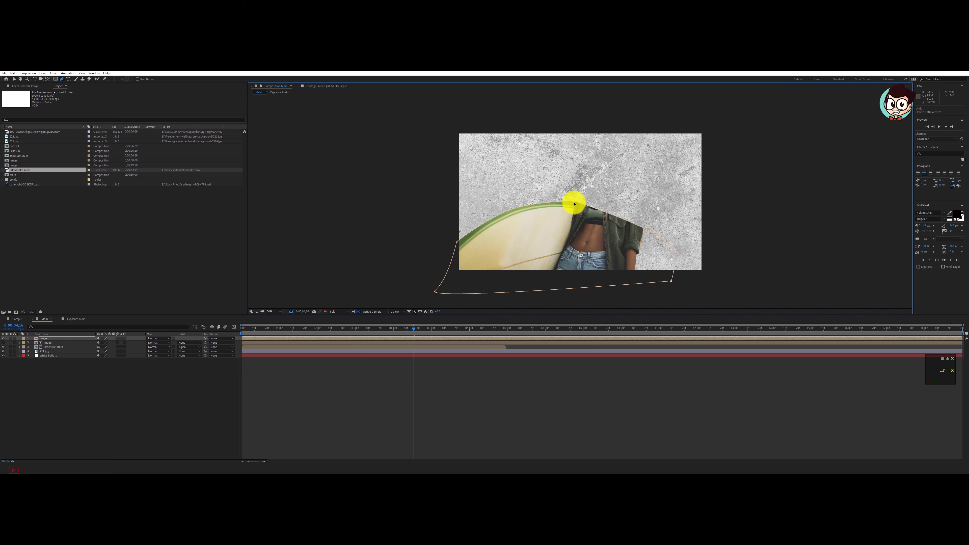
pyautogui.moveTo(575, 204); pyautogui.dragTo(574, 219)
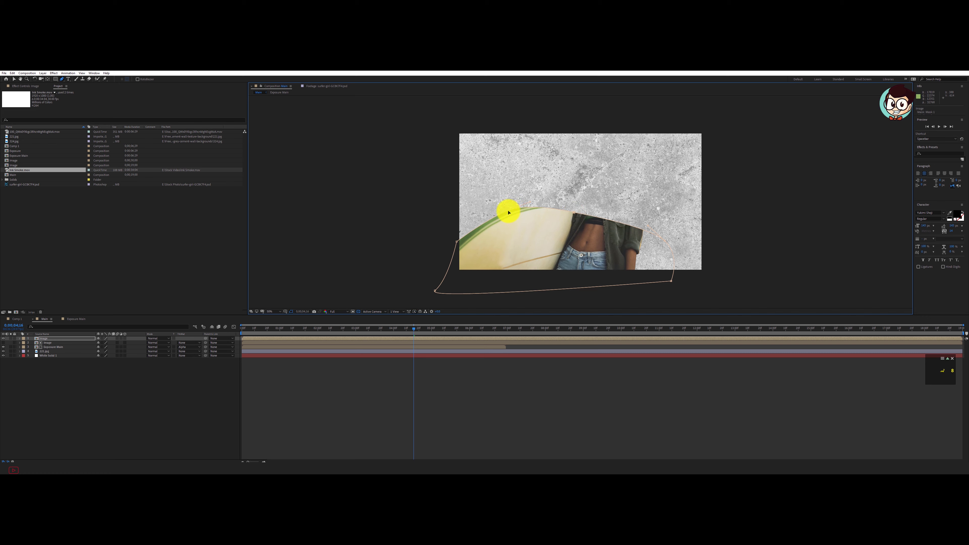
pyautogui.moveTo(508, 213); pyautogui.dragTo(511, 224)
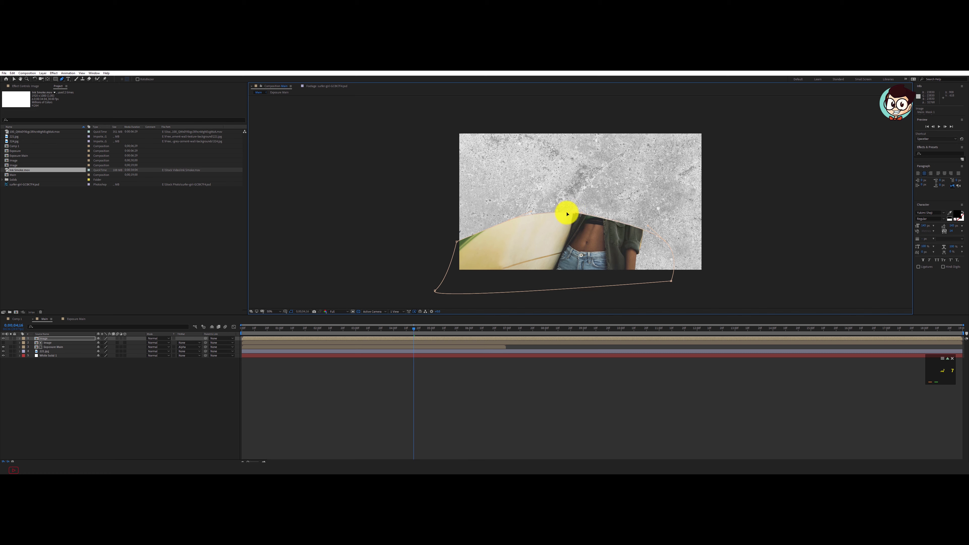
# Step: Invert the Image layer's Mask 1 and give it a 254-pixel feather
pyautogui.click(19, 339)
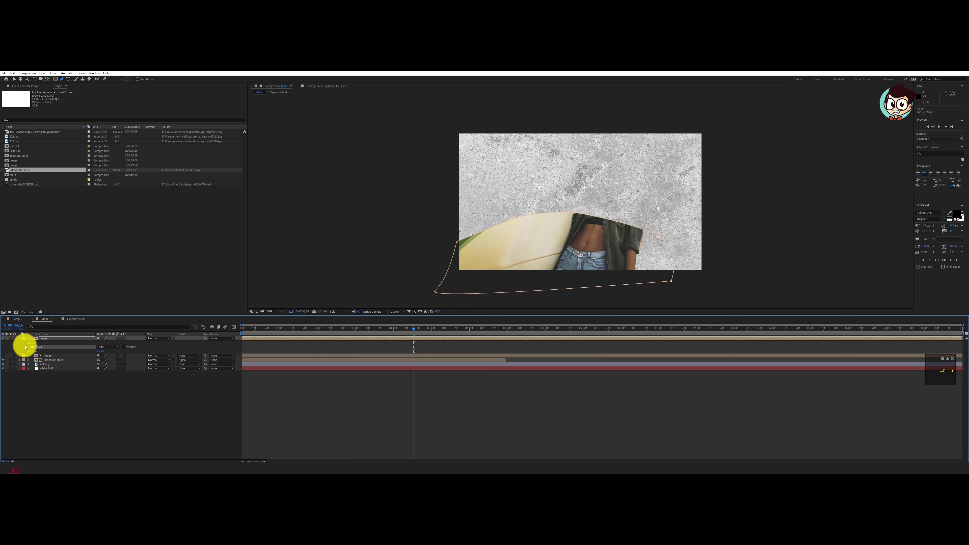
pyautogui.click(29, 348)
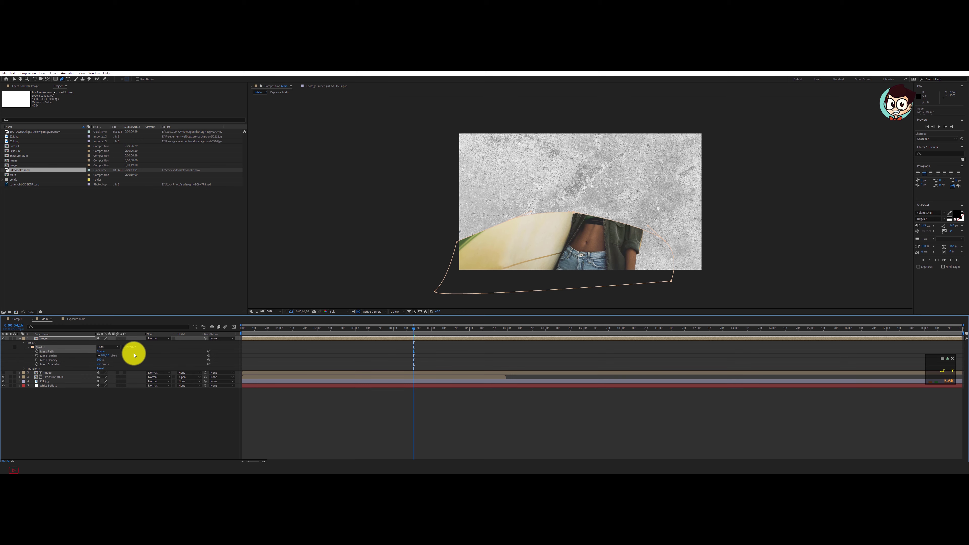
pyautogui.click(236, 290)
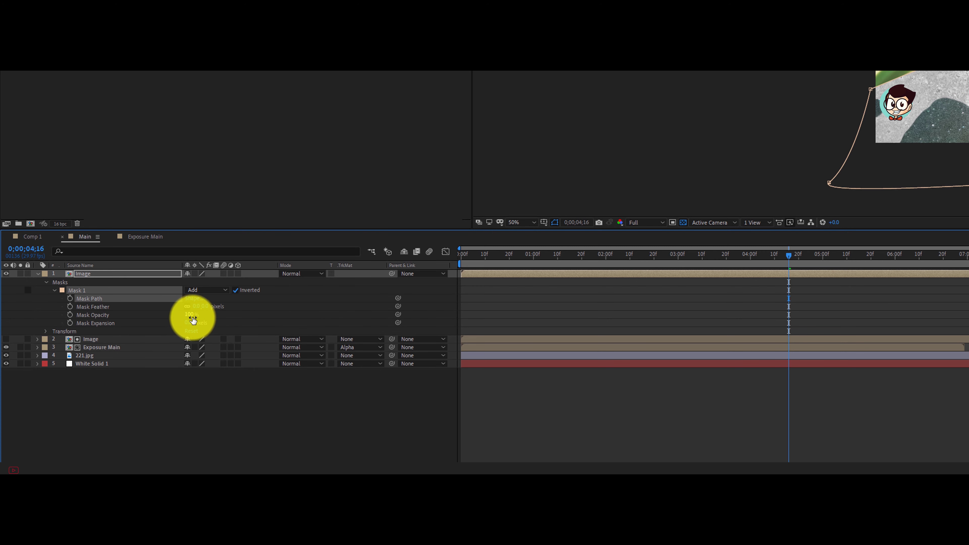
pyautogui.moveTo(194, 306); pyautogui.dragTo(445, 310)
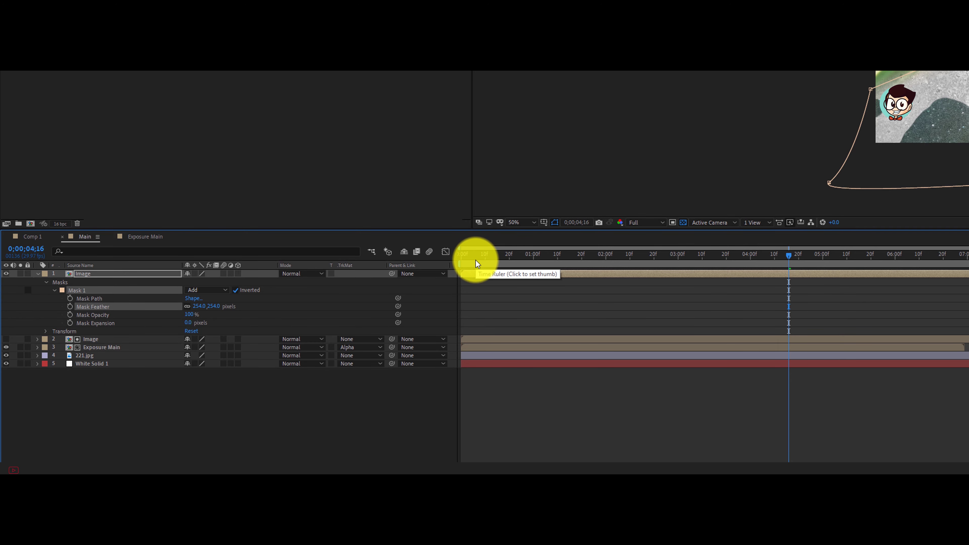
pyautogui.moveTo(463, 263); pyautogui.dragTo(840, 280)
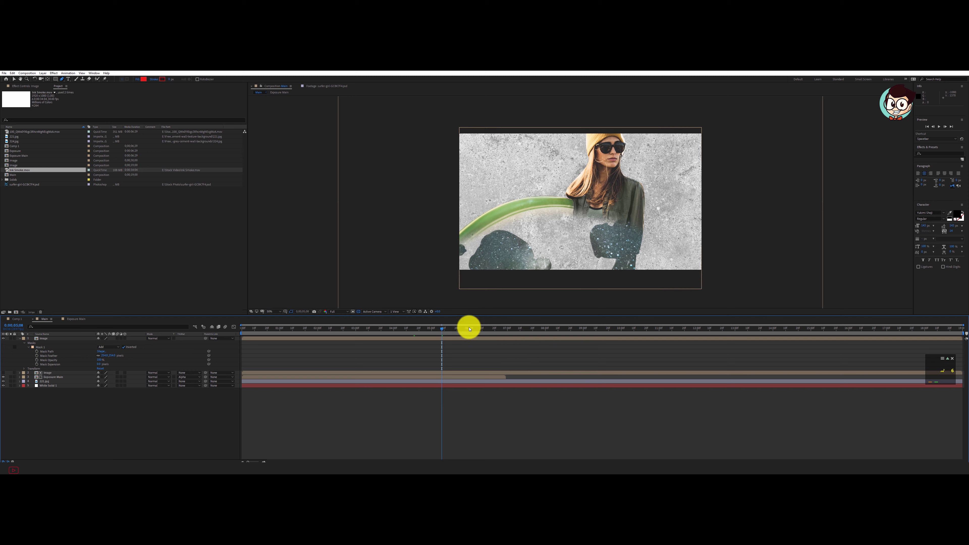
pyautogui.click(473, 328)
pyautogui.click(537, 328)
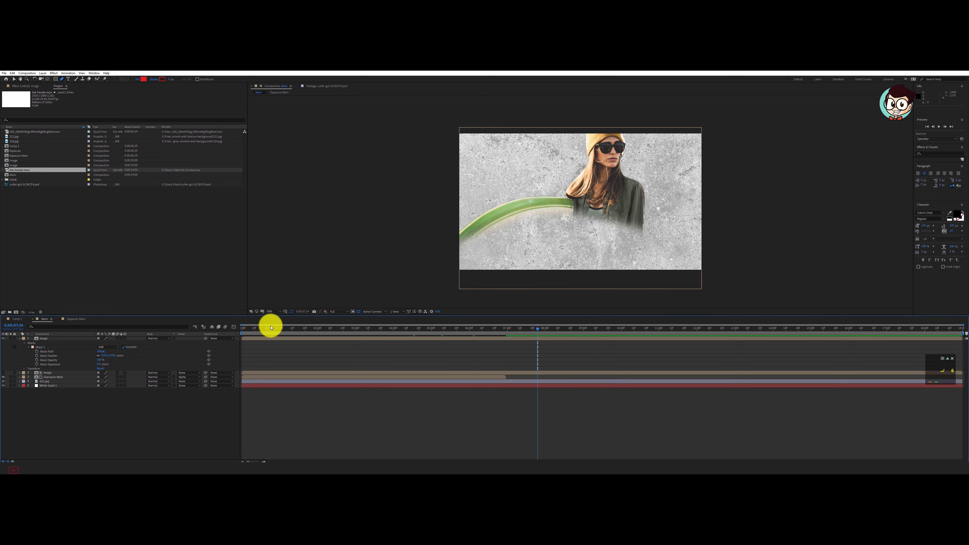
pyautogui.click(259, 328)
pyautogui.moveTo(259, 329); pyautogui.dragTo(470, 328)
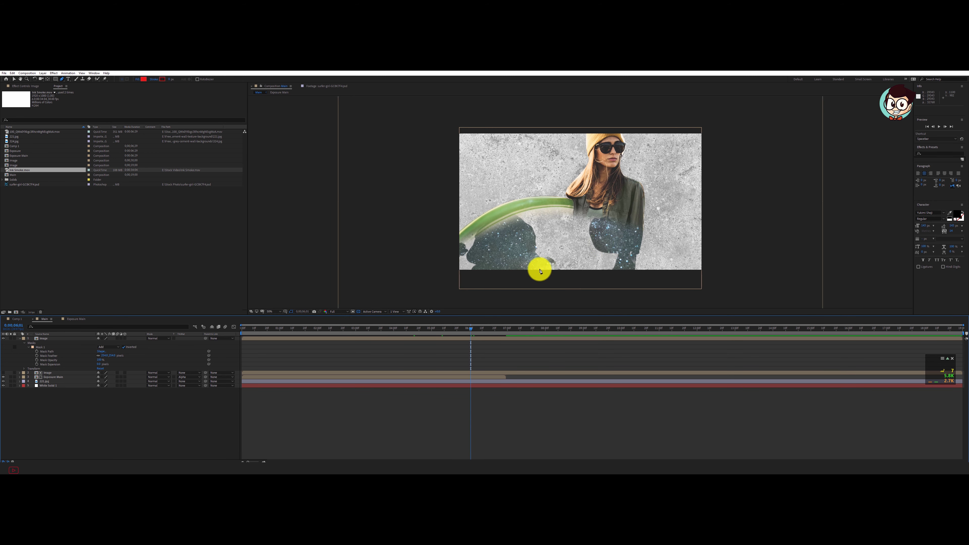
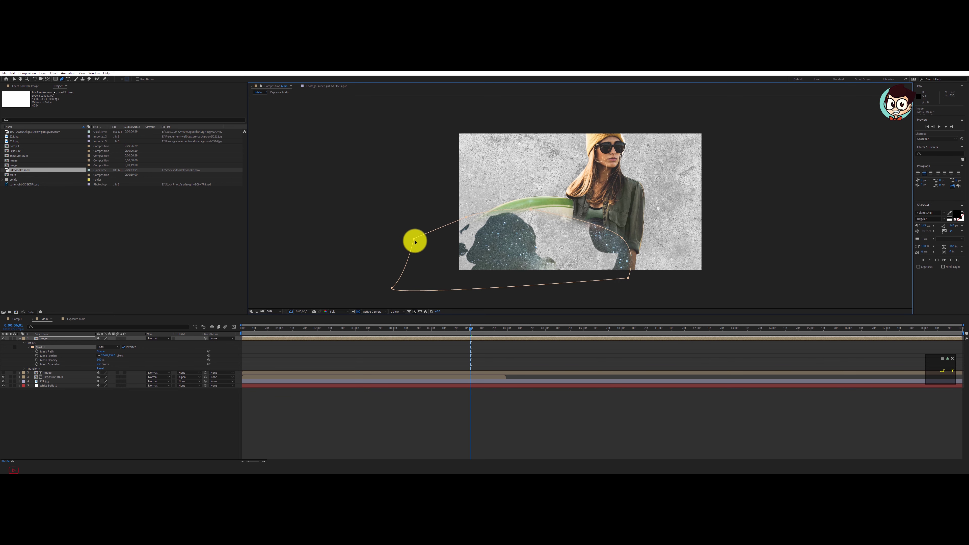
# Step: Move the top layer's mask path down and to the right, undoing the stray new path
pyautogui.moveTo(416, 246); pyautogui.dragTo(414, 252)
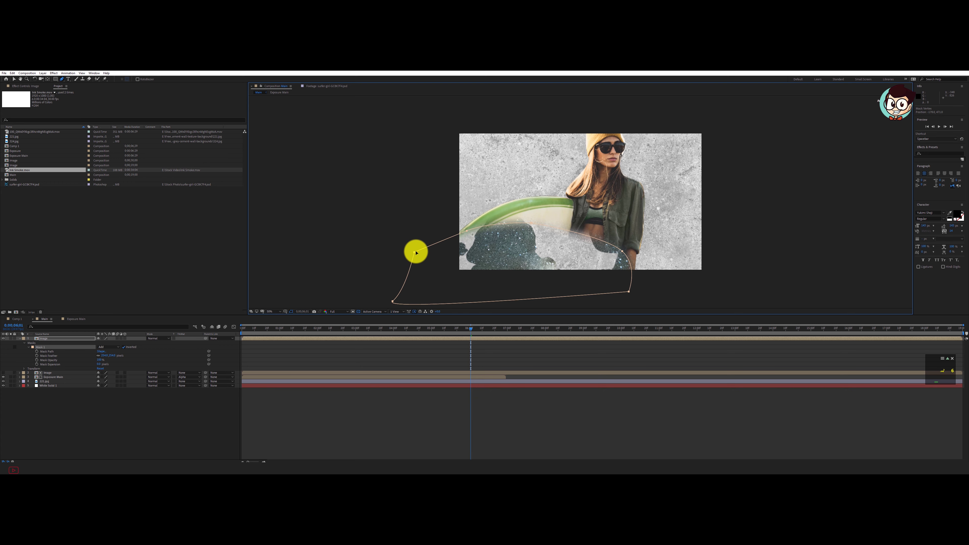
pyautogui.click(646, 292)
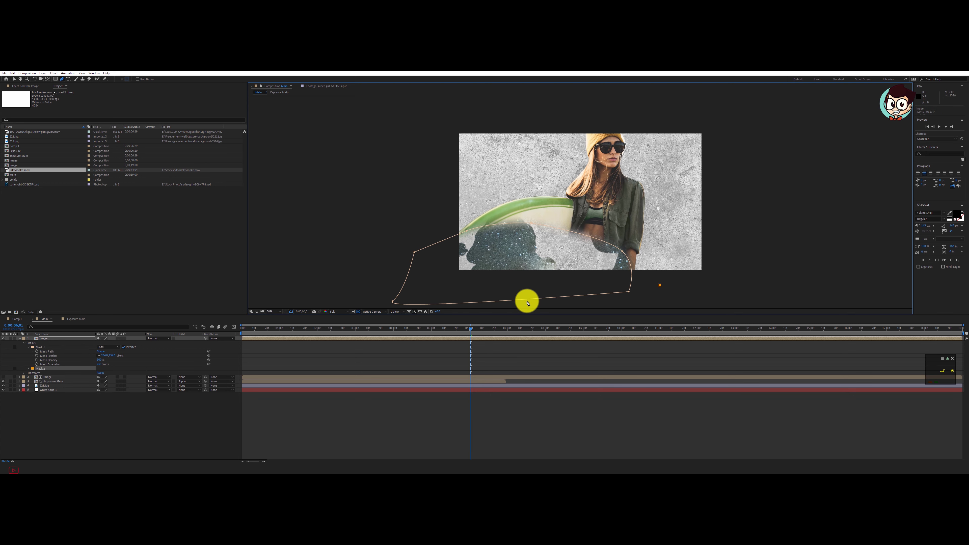
pyautogui.hotkey('ctrl', 'z')
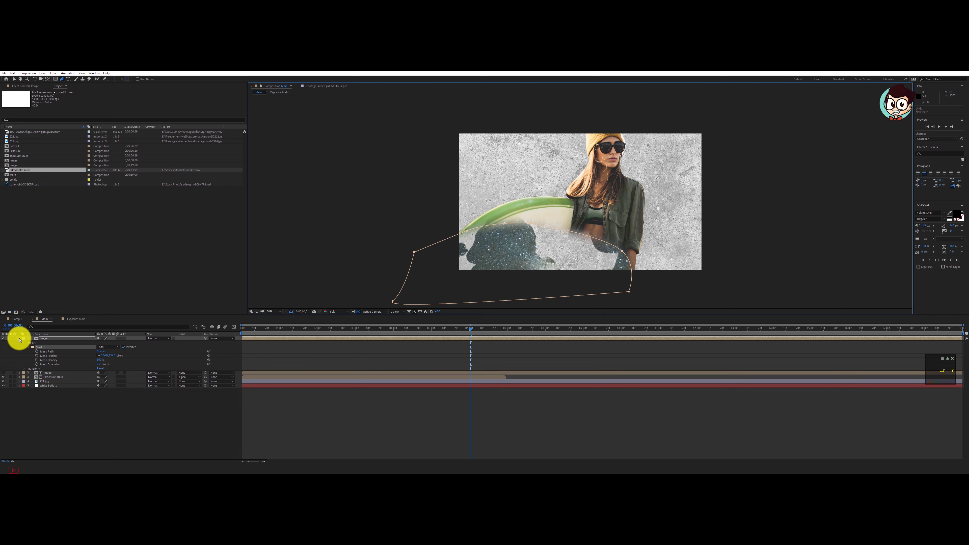
# Step: Collapse the mask properties and preview the reveal's start up to about 1 second 15 frames
pyautogui.click(19, 339)
pyautogui.click(262, 329)
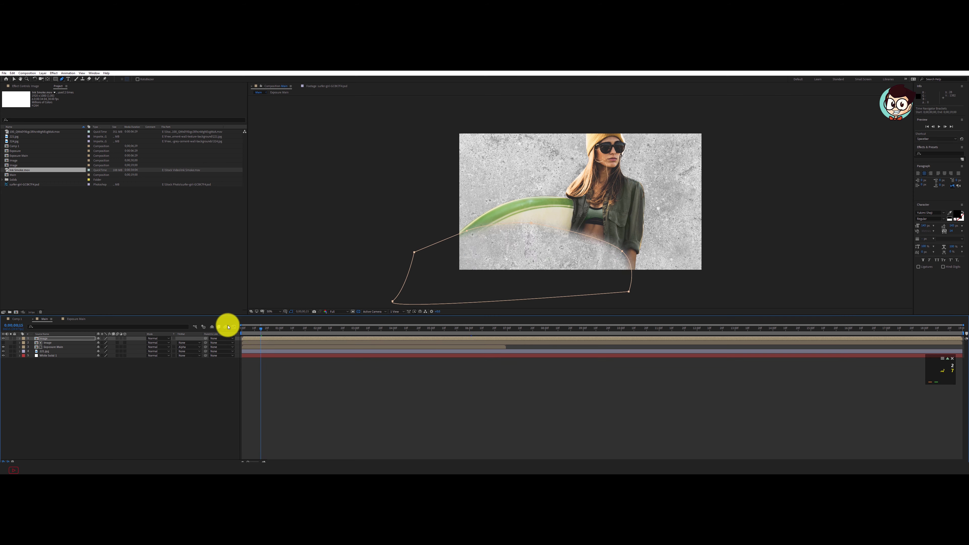
pyautogui.moveTo(259, 330)
pyautogui.mouseDown()
pyautogui.moveTo(395, 331)
pyautogui.moveTo(269, 344)
pyautogui.mouseUp()
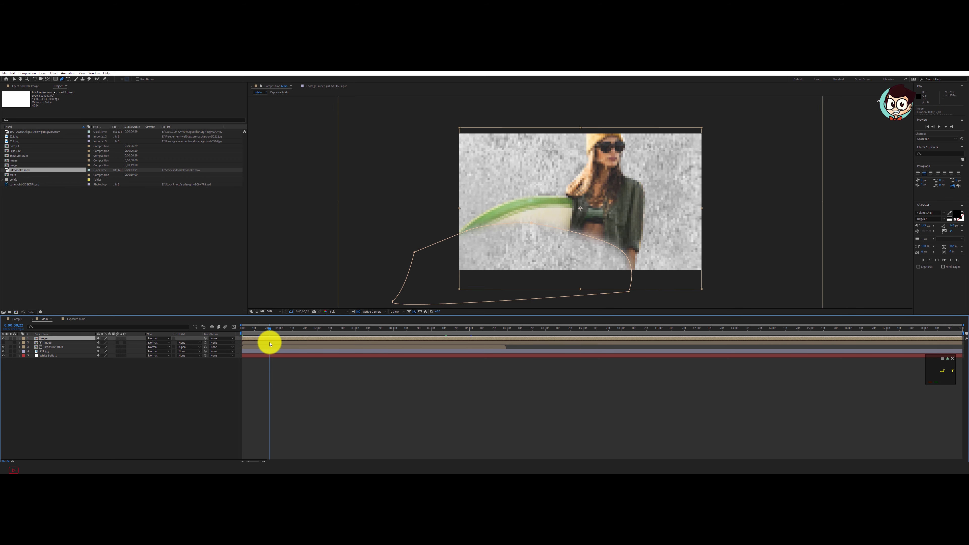
pyautogui.click(299, 331)
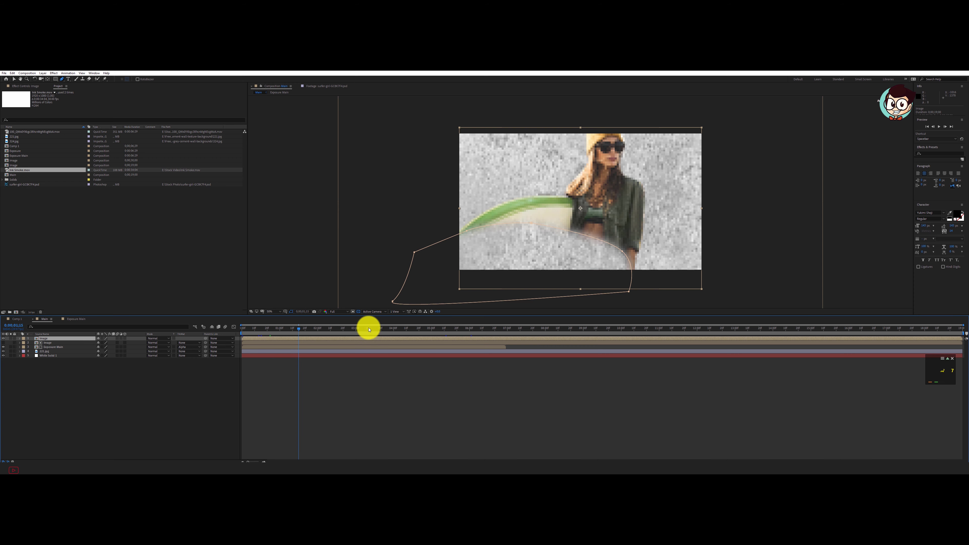
# Step: In the Exposure Main precomp, slide the Ink Smoke.mov layer earlier in time, then return to Main
pyautogui.doubleClick(48, 346)
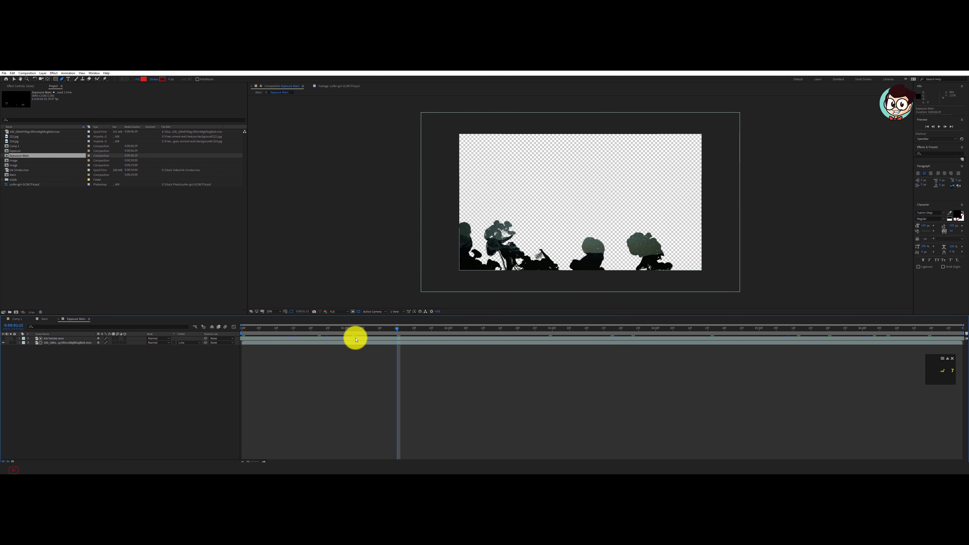
pyautogui.click(438, 338)
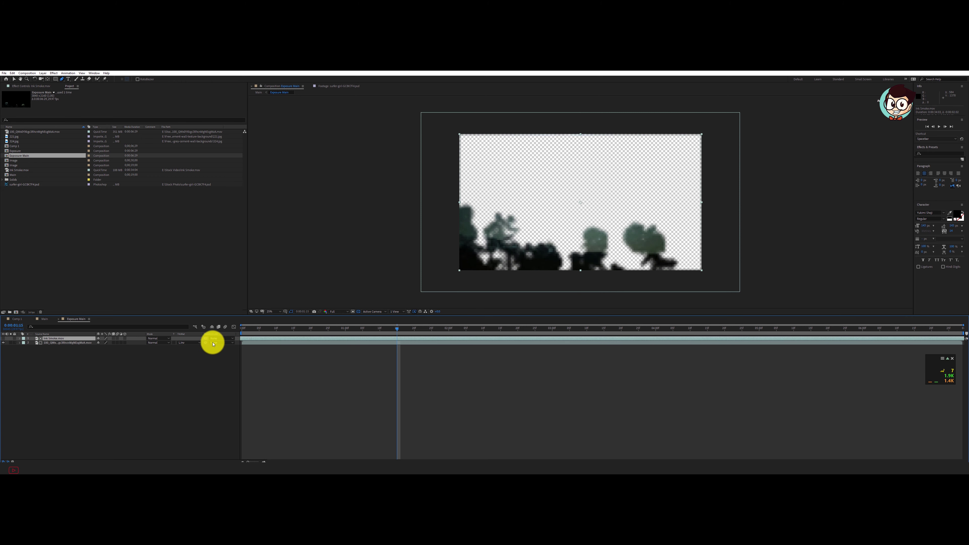
pyautogui.moveTo(507, 341); pyautogui.dragTo(170, 339)
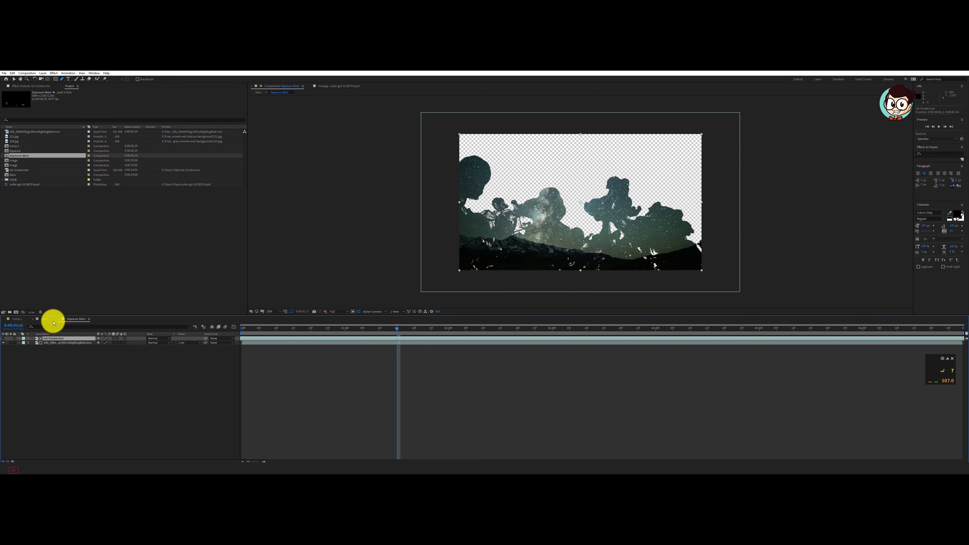
pyautogui.click(45, 319)
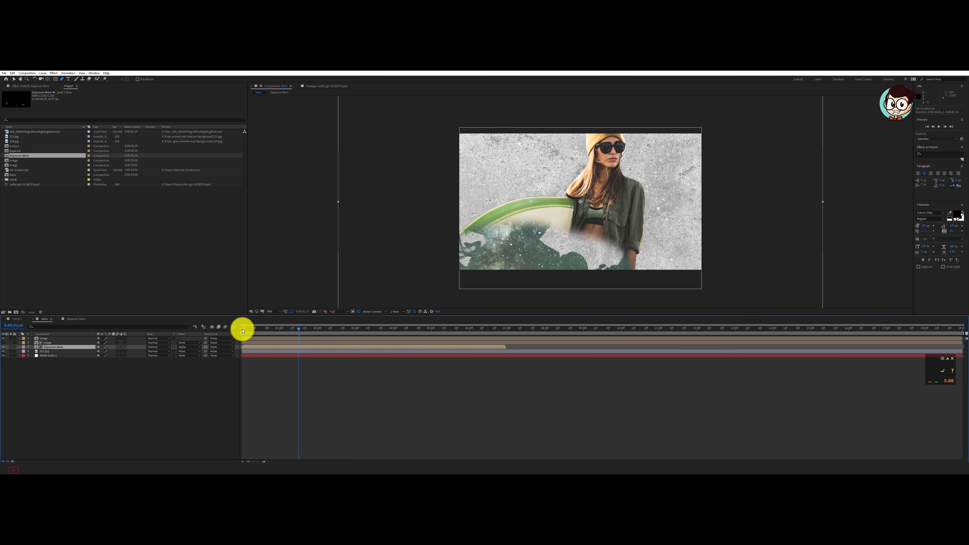
# Step: Preview the smoke reveal past 4 seconds 13 frames and check the 221.jpg layer's Opacity
pyautogui.moveTo(242, 331); pyautogui.dragTo(381, 331)
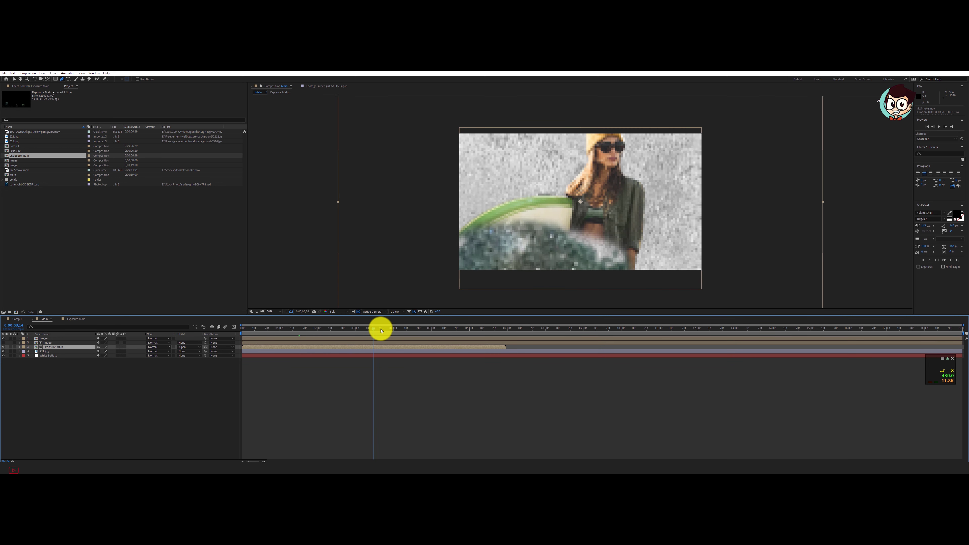
pyautogui.click(410, 329)
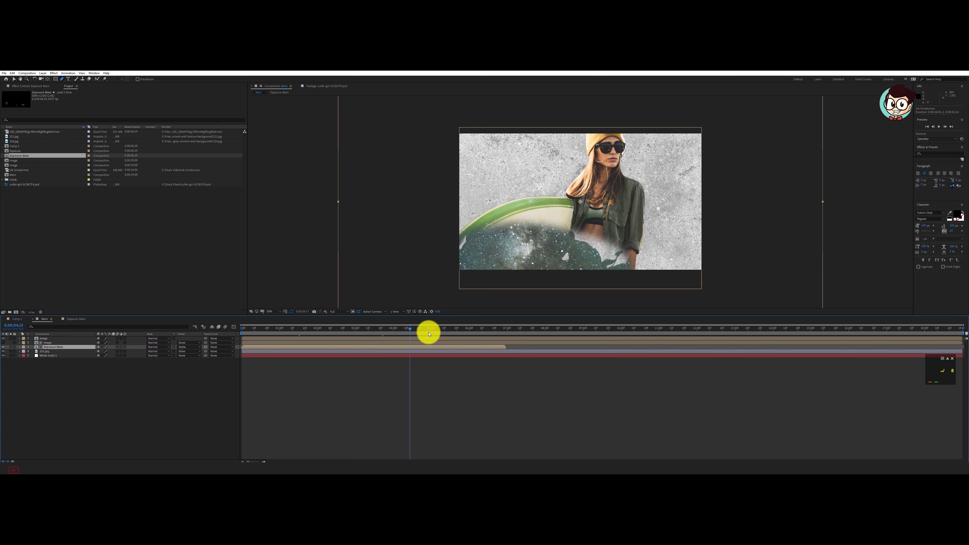
pyautogui.moveTo(429, 330); pyautogui.dragTo(459, 329)
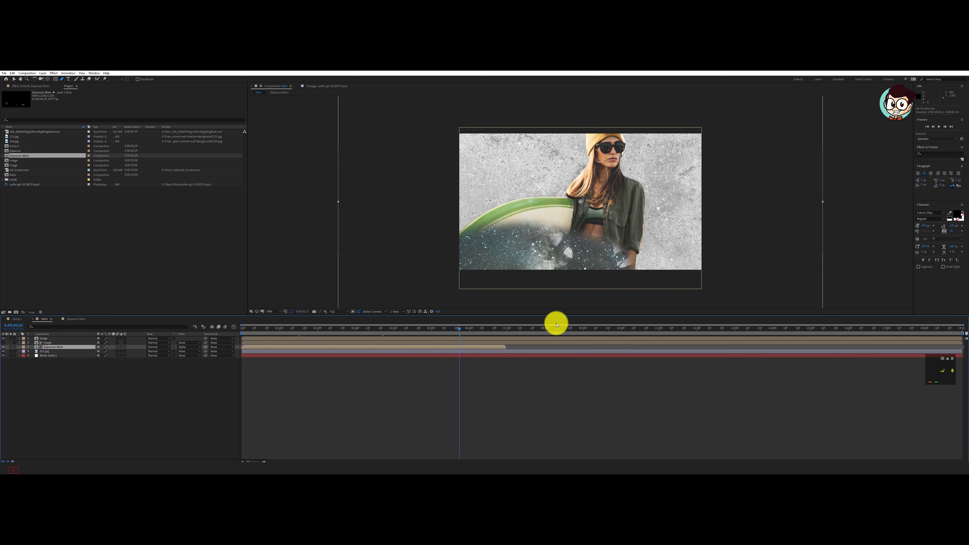
pyautogui.click(51, 351)
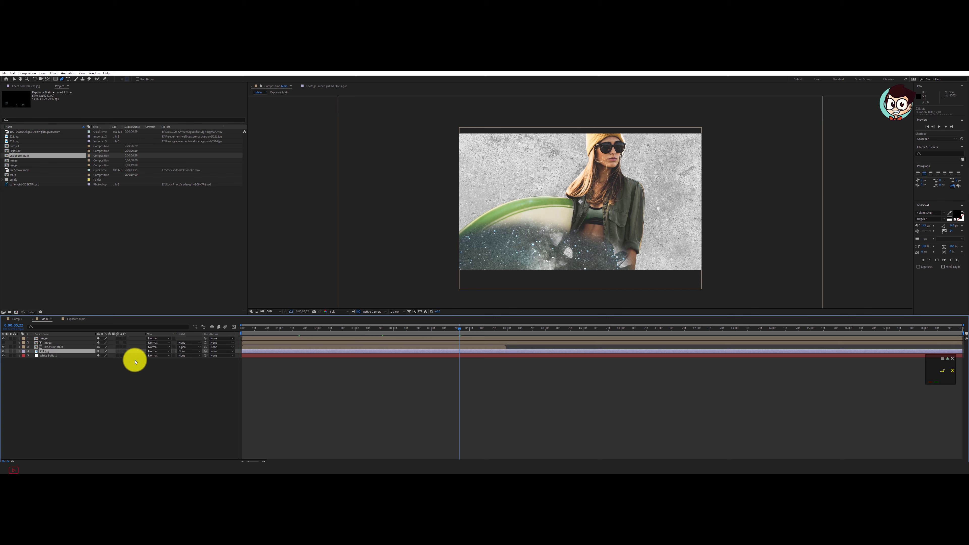
pyautogui.press('t')
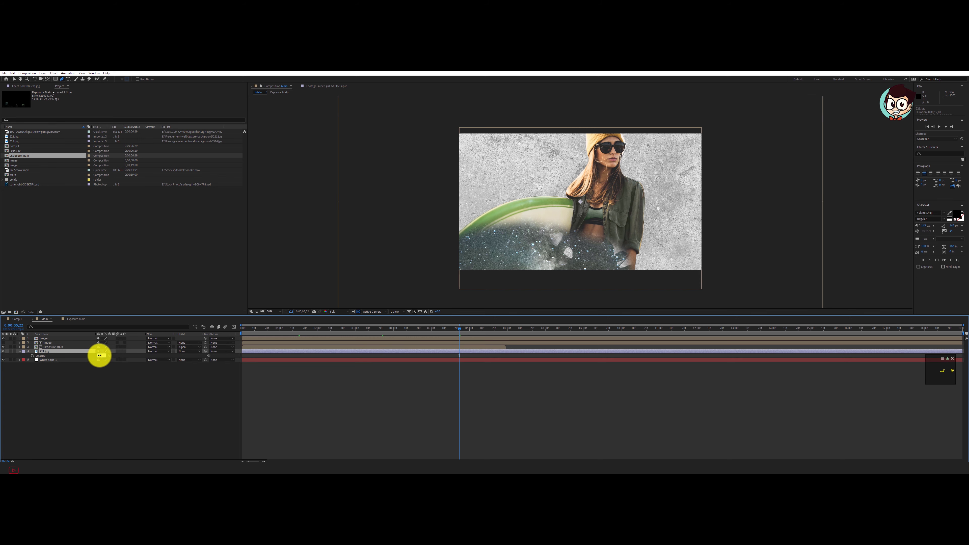
pyautogui.click(400, 400)
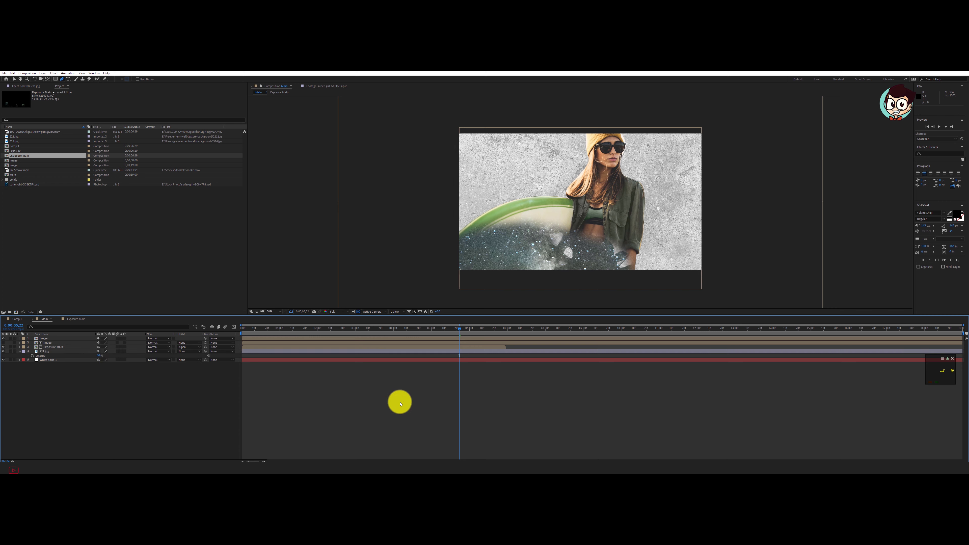
# Step: End the work area at about 6 seconds 27 frames, where the smoke disappears, and trim the comp to it
pyautogui.moveTo(320, 330); pyautogui.dragTo(514, 331)
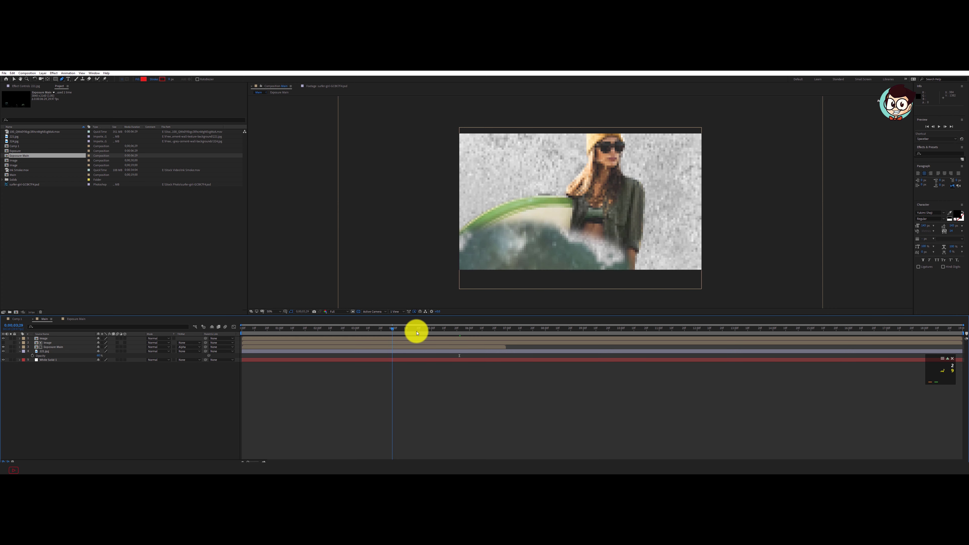
pyautogui.moveTo(443, 331); pyautogui.dragTo(503, 333)
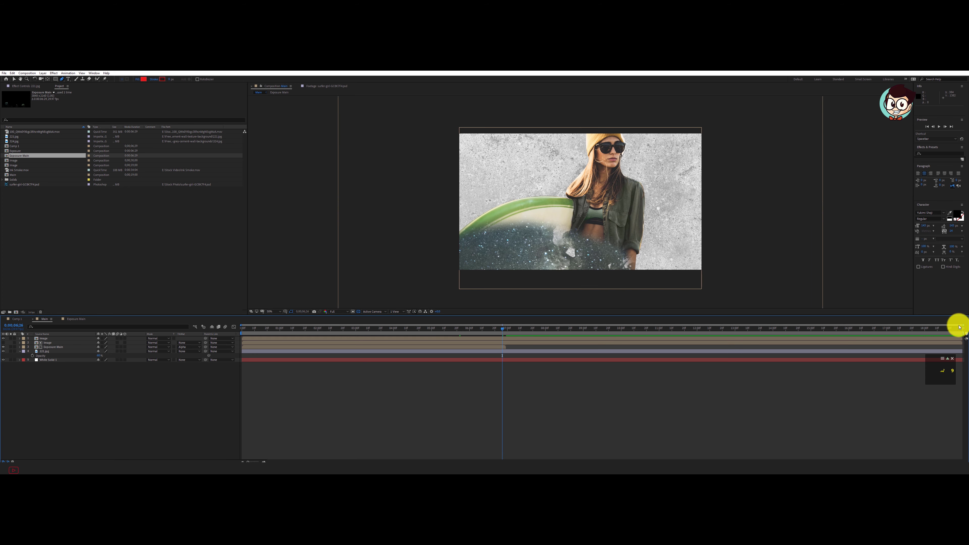
pyautogui.click(962, 335)
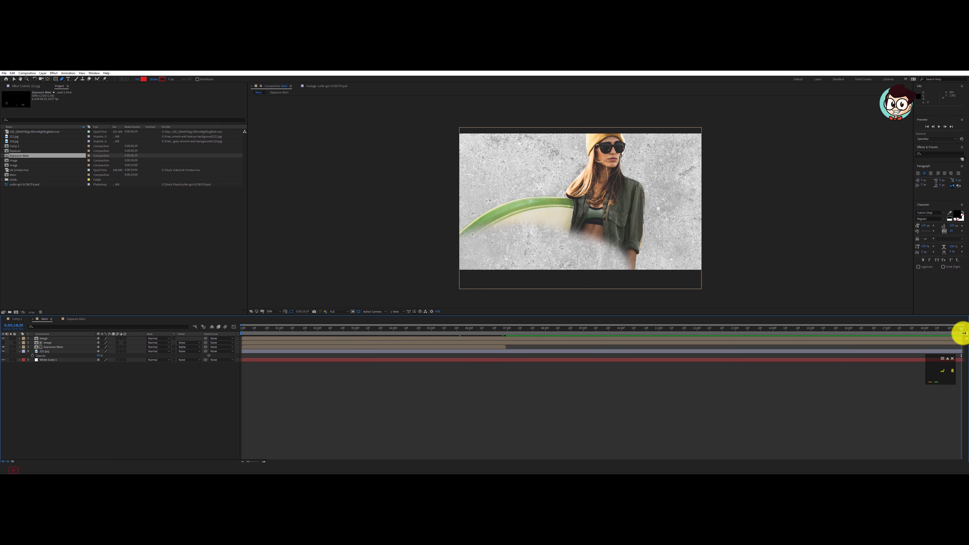
pyautogui.moveTo(962, 334); pyautogui.dragTo(506, 340)
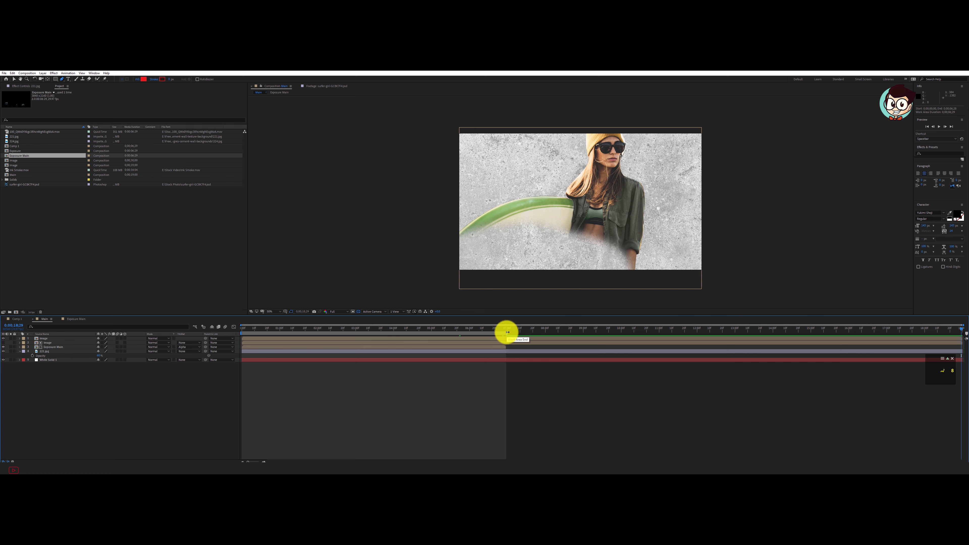
pyautogui.rightClick(505, 332)
pyautogui.click(519, 348)
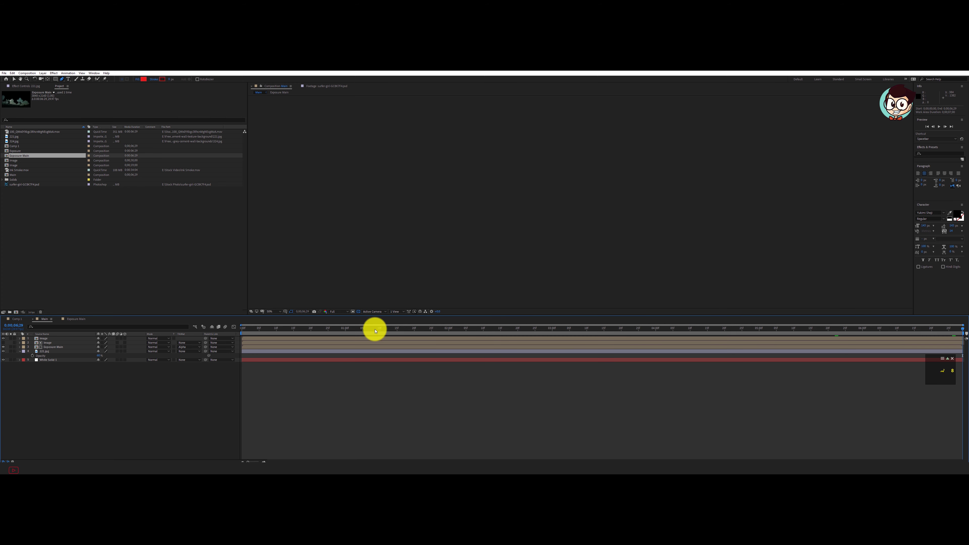
pyautogui.click(342, 328)
pyautogui.moveTo(593, 329); pyautogui.dragTo(838, 328)
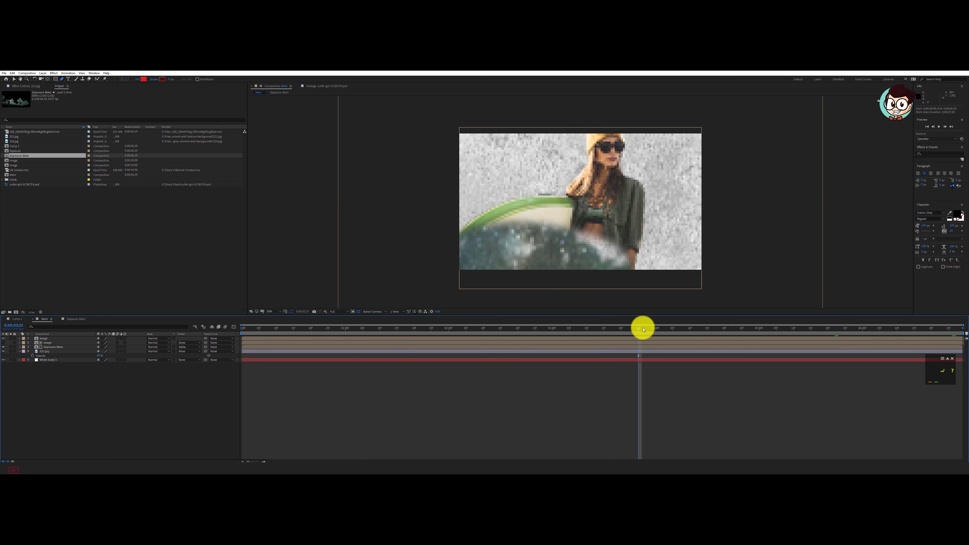